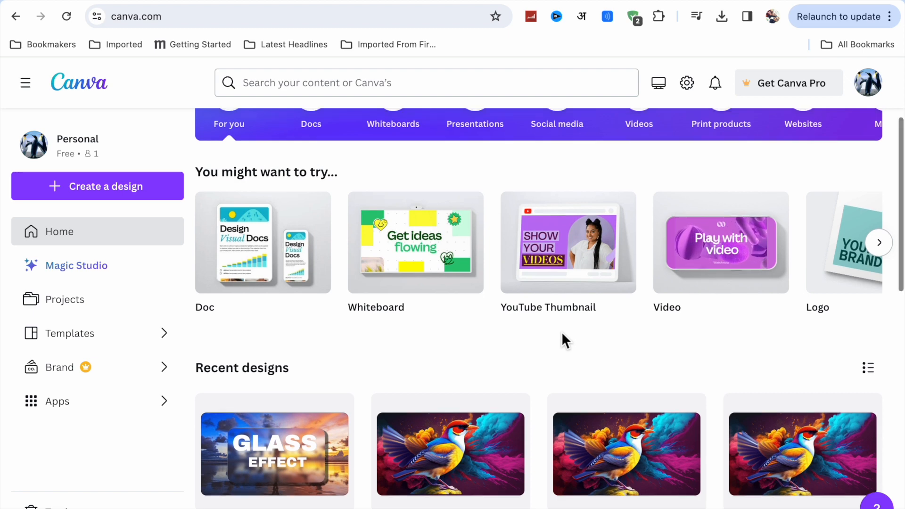
Create a new blank YouTube Thumbnail design
{"action": "scroll", "coordinate": [563, 334], "scroll_direction": "down", "scroll_amount": 5}
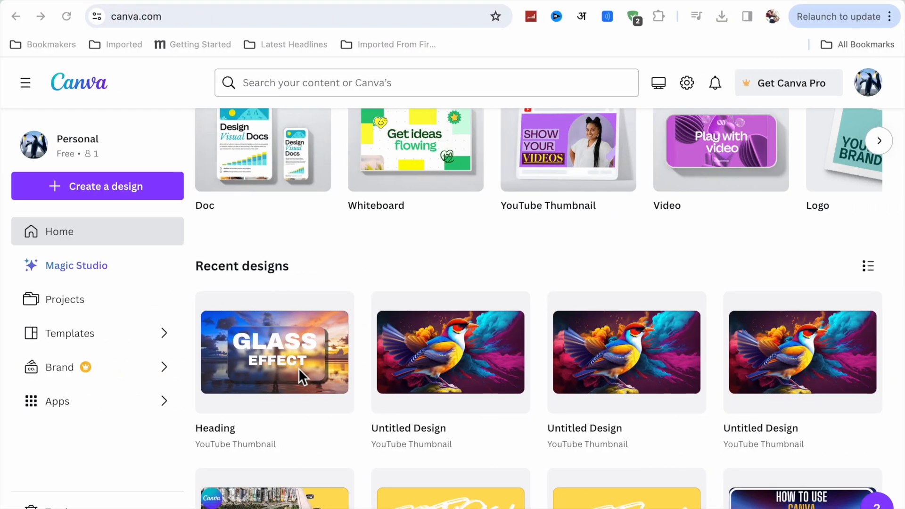
{"action": "scroll", "coordinate": [248, 257], "scroll_direction": "up", "scroll_amount": 4}
{"action": "scroll", "coordinate": [249, 257], "scroll_direction": "up", "scroll_amount": 2}
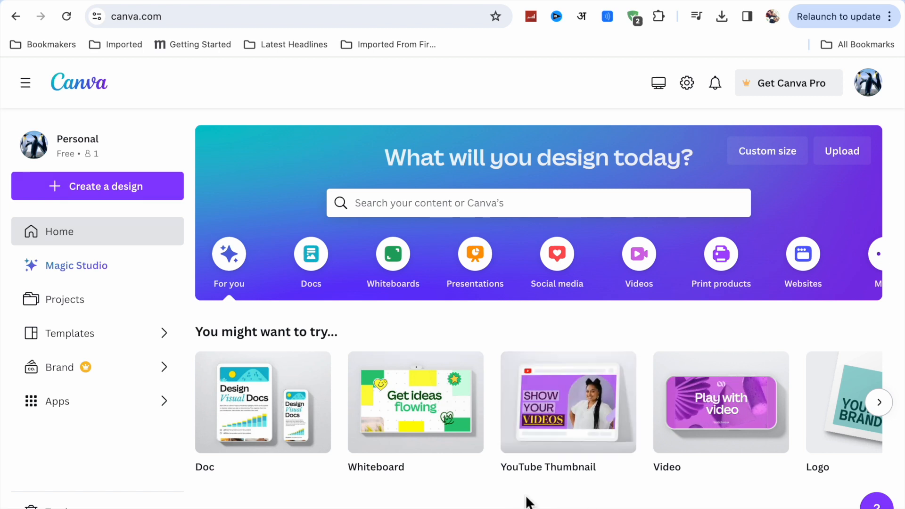
{"action": "left_click", "coordinate": [556, 417]}
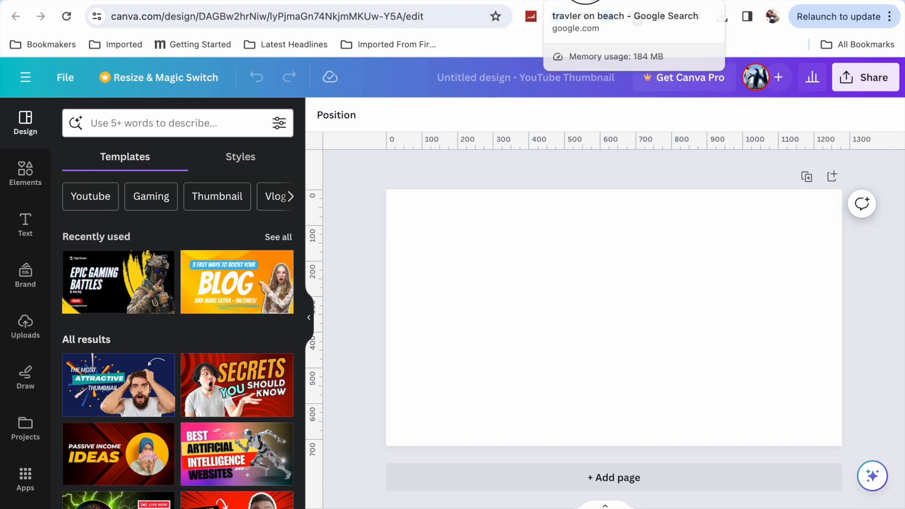
In the open Google Images results for "travler on beach", save the HerZindagi sunset photo to the Desktop as best-beaches-destination (1)
{"action": "left_click", "coordinate": [584, 2]}
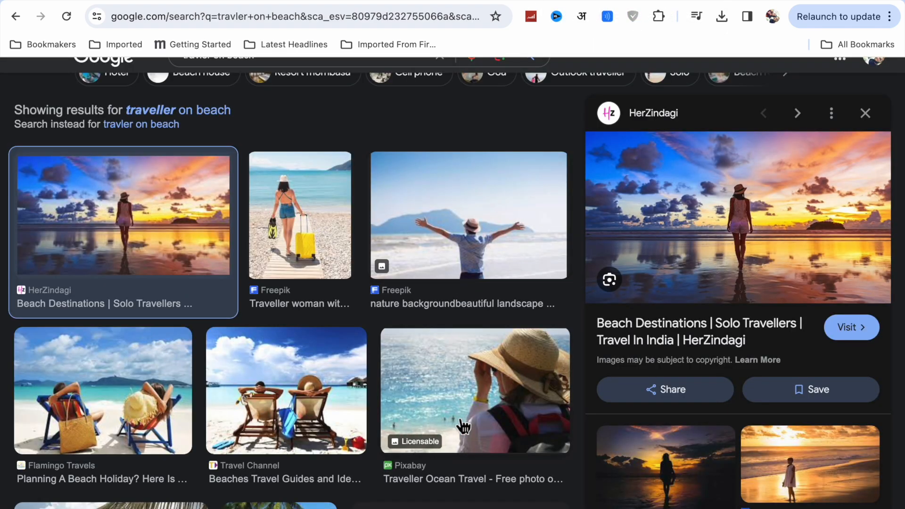
{"action": "scroll", "coordinate": [461, 425], "scroll_direction": "down", "scroll_amount": 2}
{"action": "scroll", "coordinate": [464, 426], "scroll_direction": "down", "scroll_amount": 10}
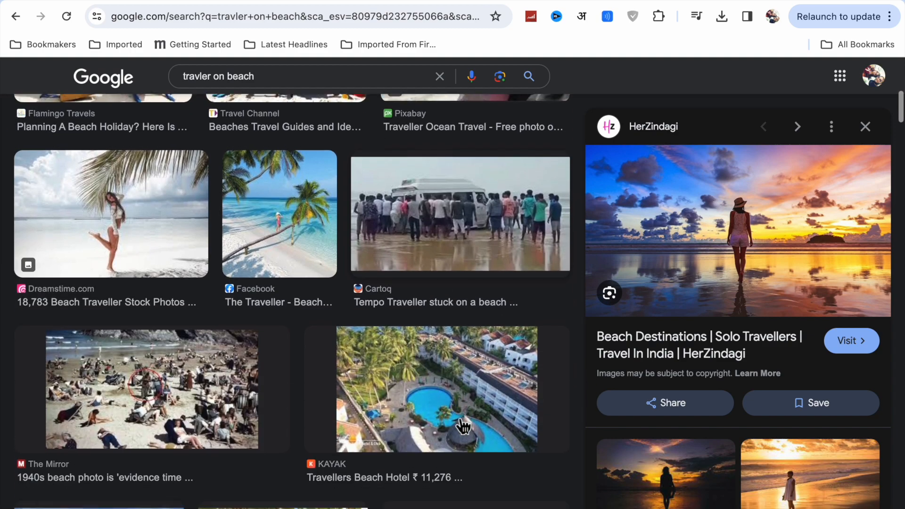
{"action": "scroll", "coordinate": [463, 426], "scroll_direction": "down", "scroll_amount": 10}
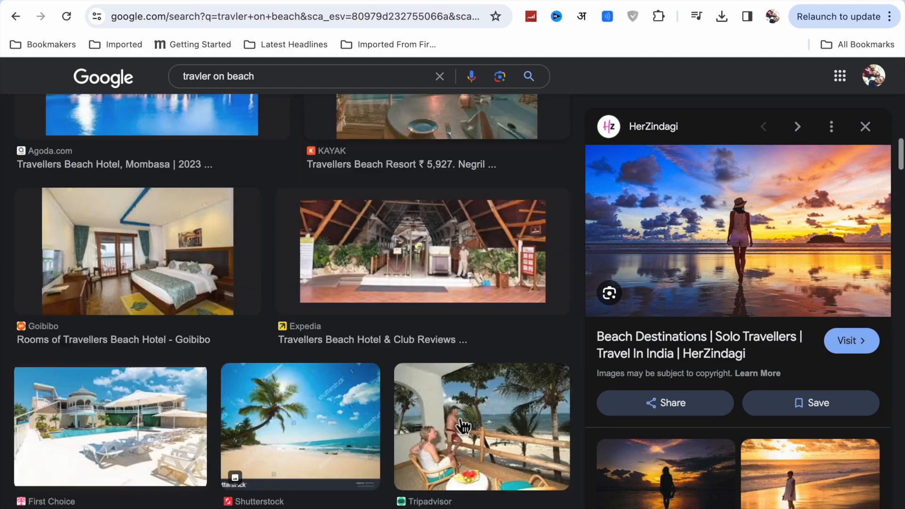
{"action": "scroll", "coordinate": [463, 426], "scroll_direction": "down", "scroll_amount": 12}
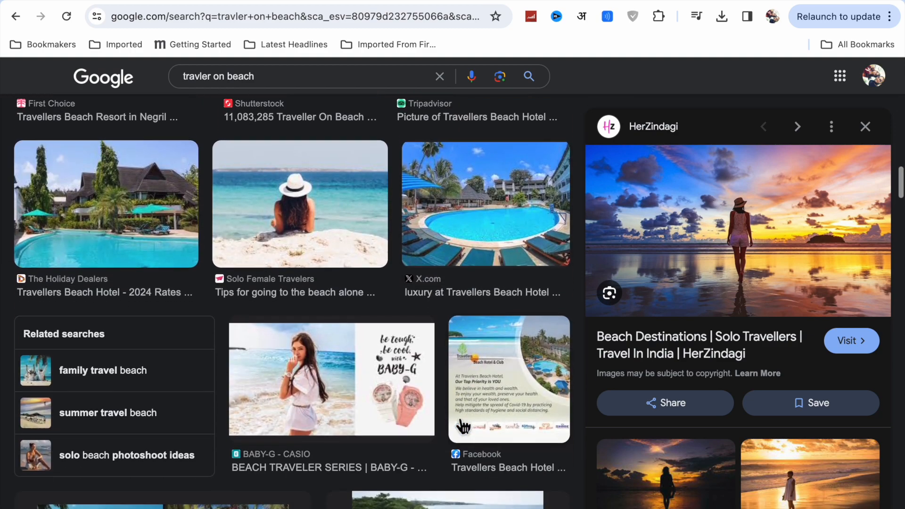
{"action": "scroll", "coordinate": [463, 426], "scroll_direction": "up", "scroll_amount": 20}
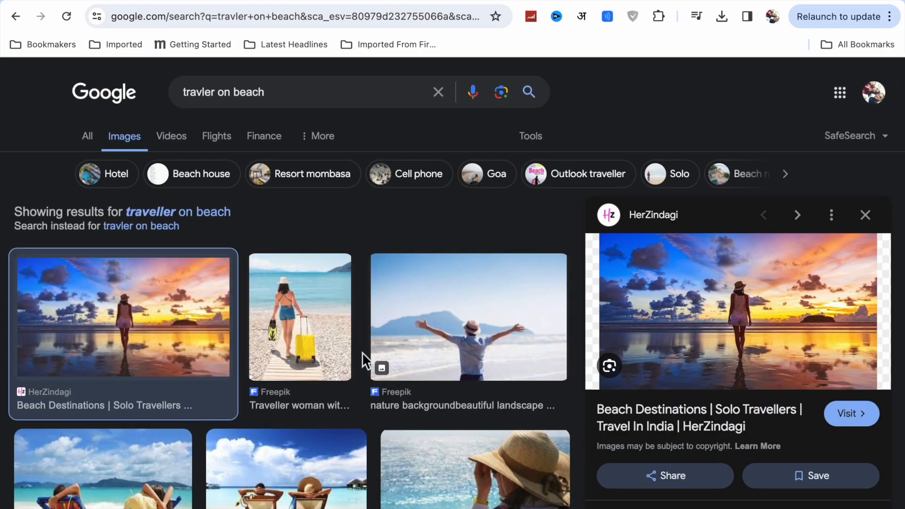
{"action": "right_click", "coordinate": [699, 304]}
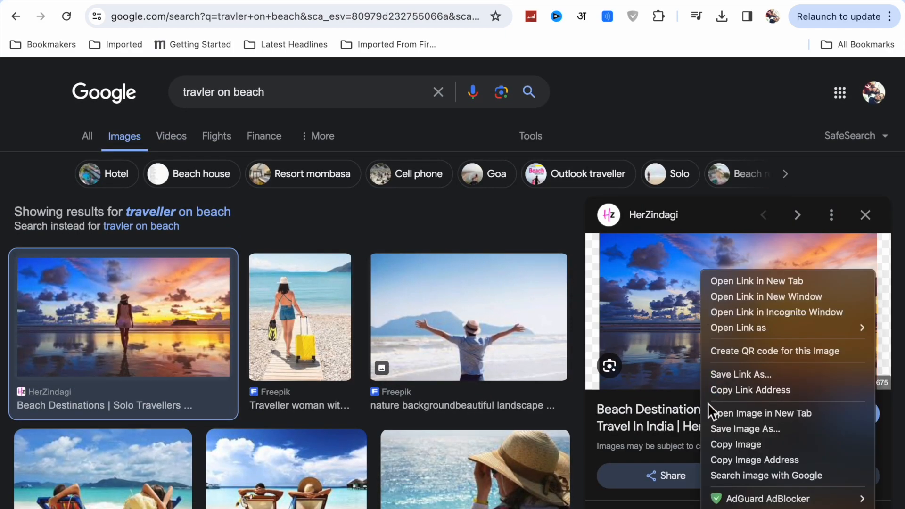
{"action": "left_click", "coordinate": [719, 429]}
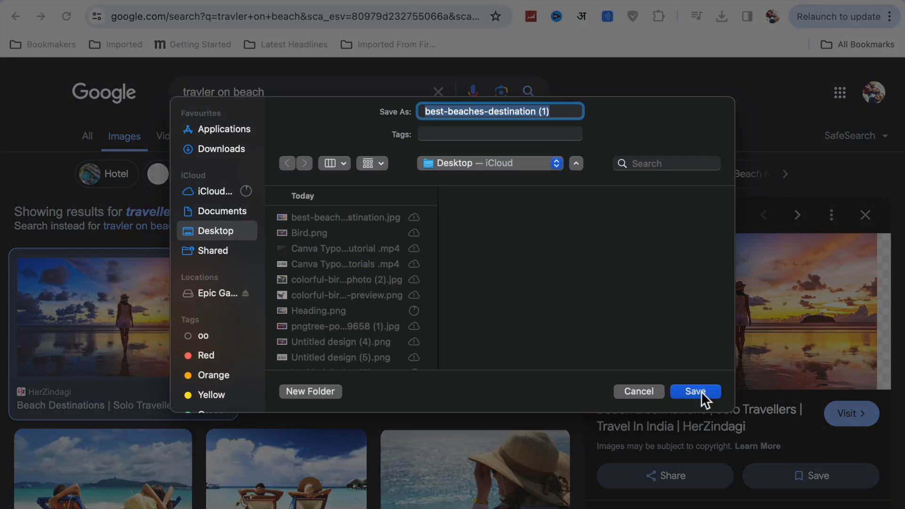
{"action": "left_click", "coordinate": [700, 393]}
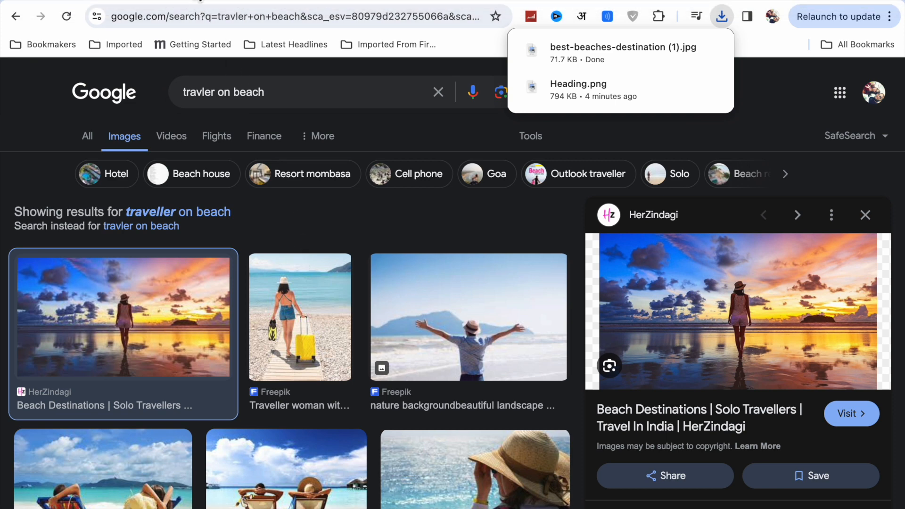
Return to the Canva design and upload the downloaded best-beaches-destination (1).jpg to it
{"action": "left_click", "coordinate": [329, 1]}
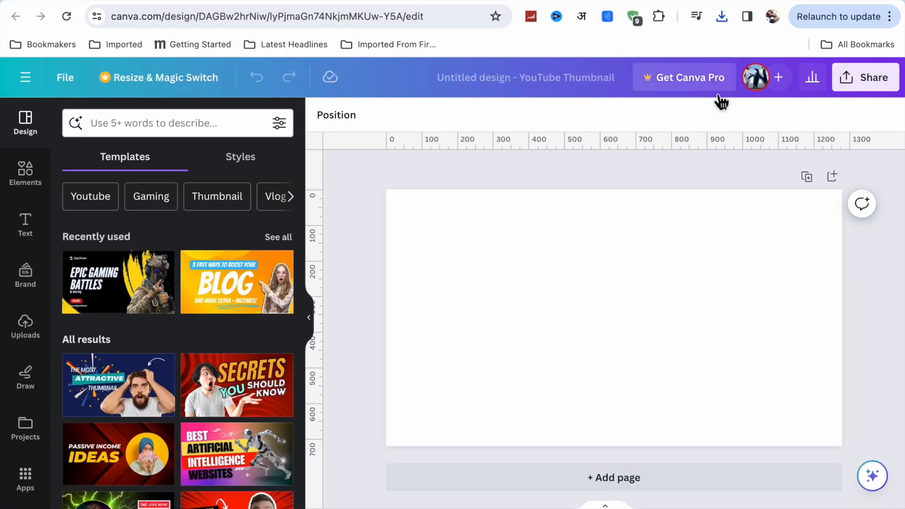
{"action": "left_click", "coordinate": [722, 18]}
{"action": "left_click_drag", "start_coordinate": [597, 87], "coordinate": [251, 177]}
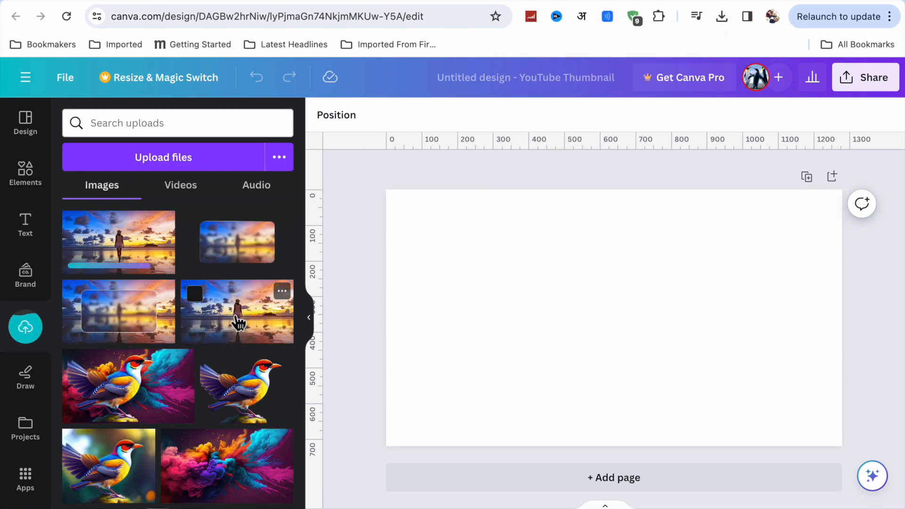
Add the sunset beach photo from the uploads to the page and set it as the background
{"action": "left_click", "coordinate": [239, 323]}
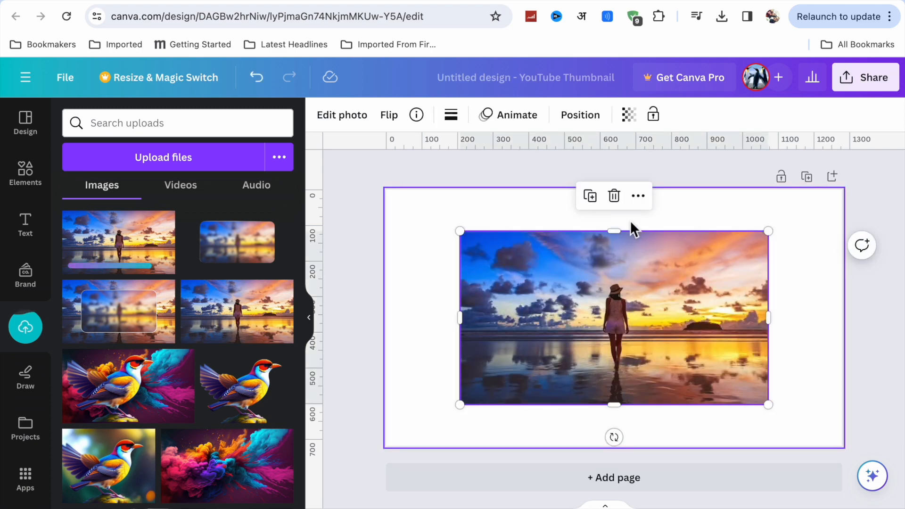
{"action": "left_click", "coordinate": [638, 198]}
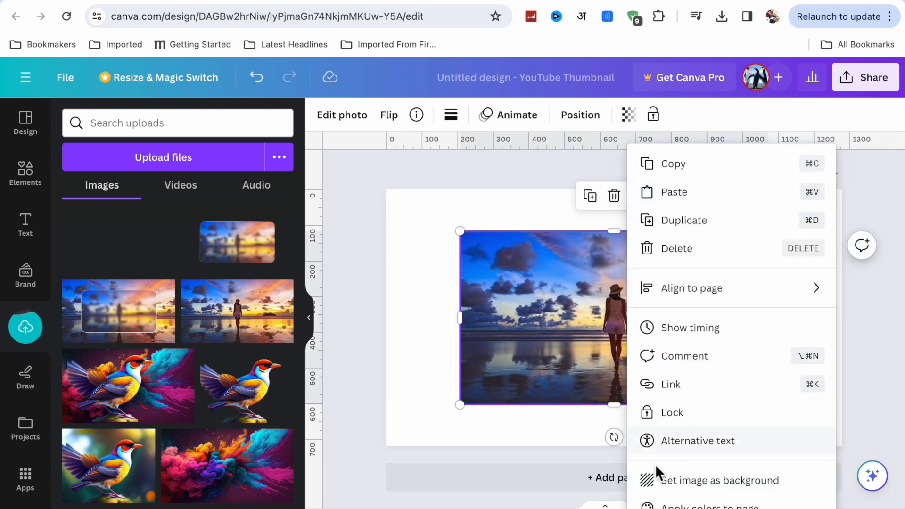
{"action": "left_click", "coordinate": [666, 486]}
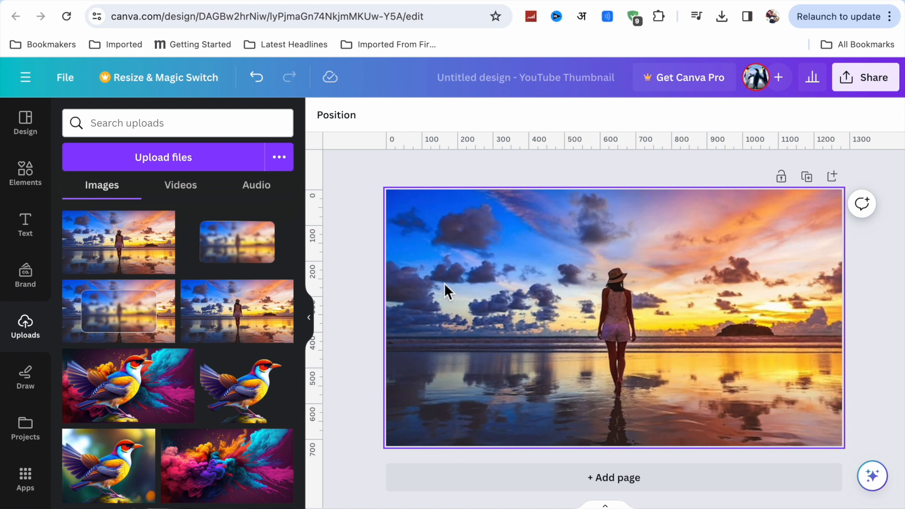
Start adding custom guides to the page with 6 columns and a column gap of 0 px
{"action": "left_click", "coordinate": [69, 81]}
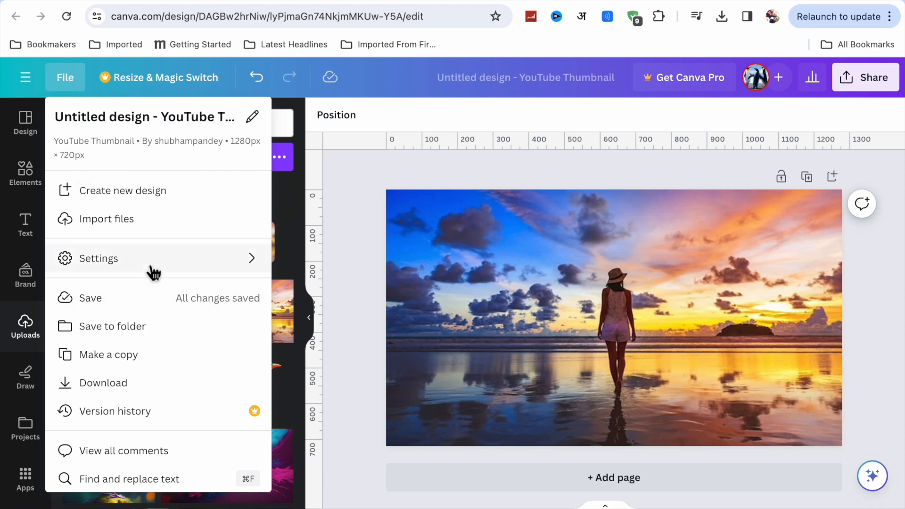
{"action": "mouse_move", "coordinate": [147, 264]}
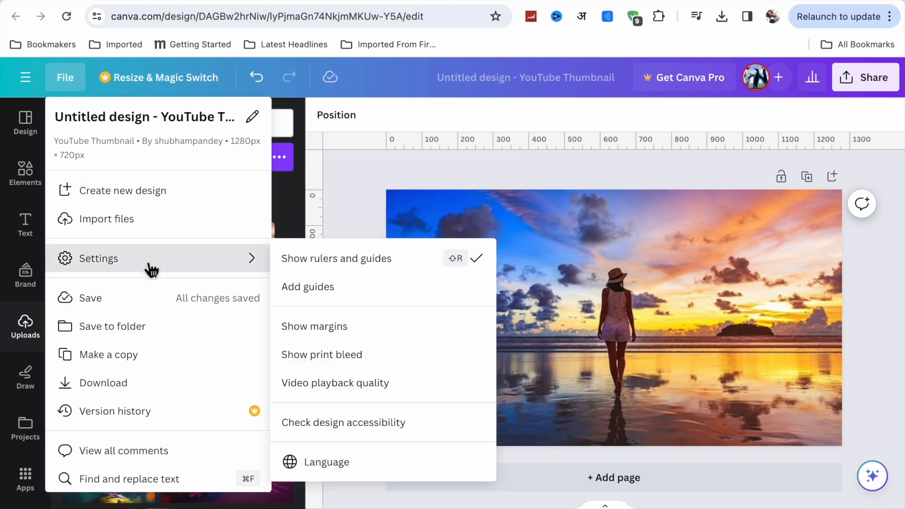
{"action": "left_click", "coordinate": [297, 289]}
{"action": "left_click", "coordinate": [267, 175]}
{"action": "left_click", "coordinate": [101, 267]}
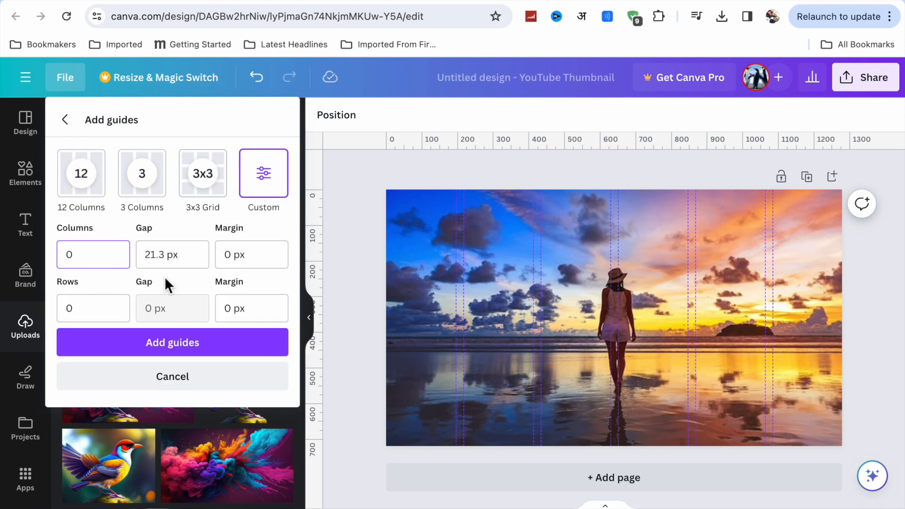
{"action": "left_click", "coordinate": [178, 265]}
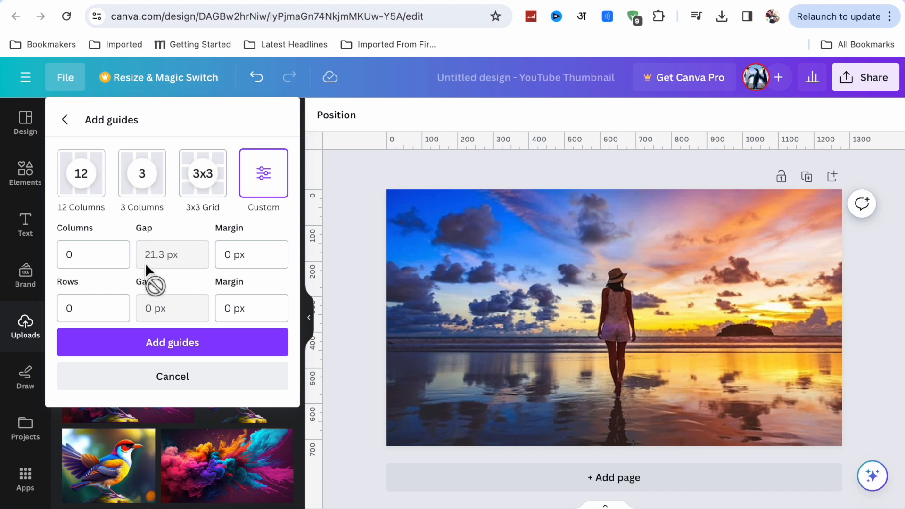
{"action": "left_click", "coordinate": [97, 258]}
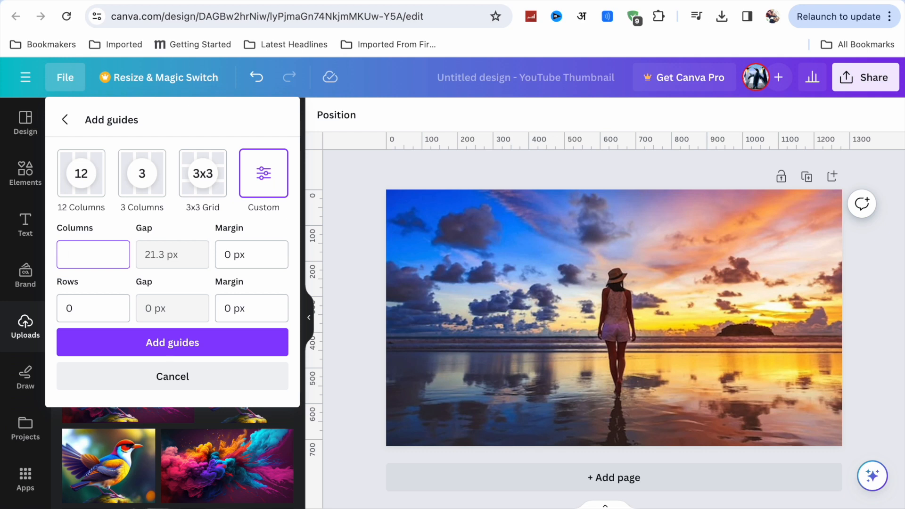
{"action": "type", "text": "6"}
{"action": "left_click", "coordinate": [176, 254]}
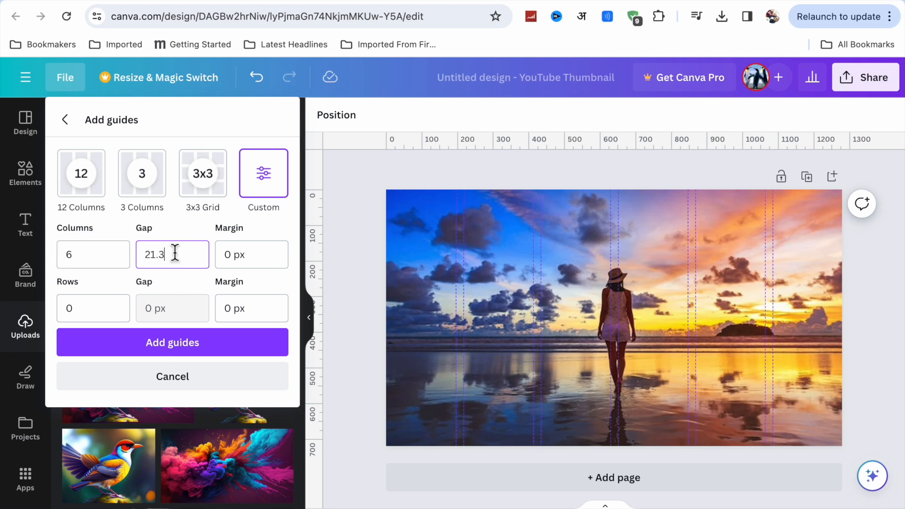
{"action": "left_click", "coordinate": [197, 255]}
{"action": "type", "text": "0"}
Set the column and row margins to 200 px and the columns to 0, and add the guides
{"action": "left_click", "coordinate": [246, 257]}
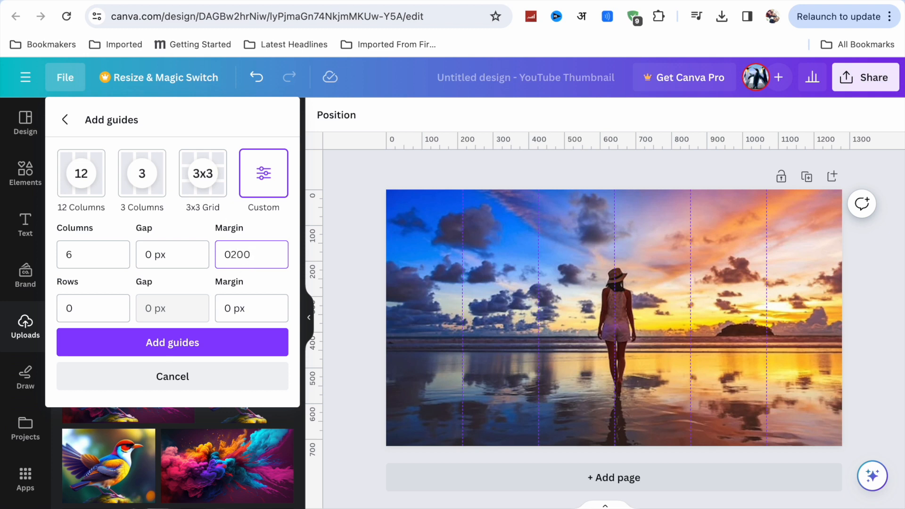
{"action": "left_click", "coordinate": [232, 256]}
{"action": "left_click", "coordinate": [238, 314]}
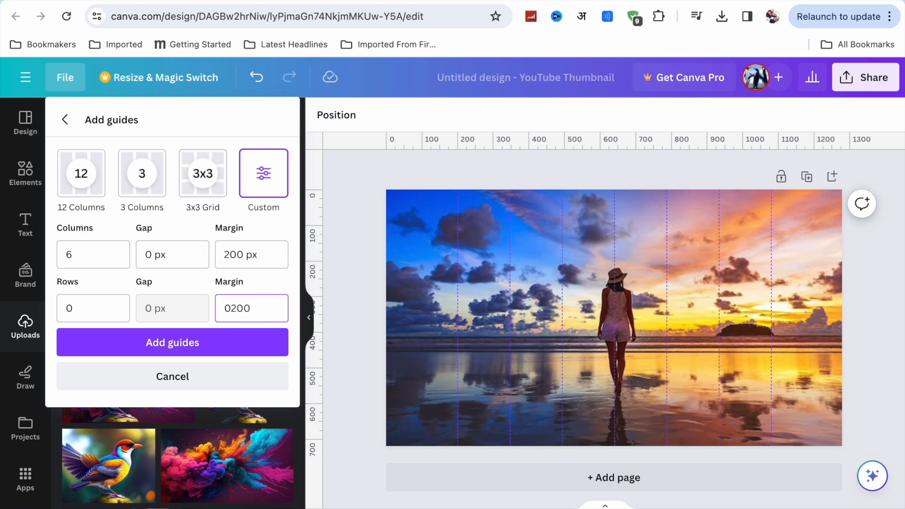
{"action": "left_click", "coordinate": [92, 264]}
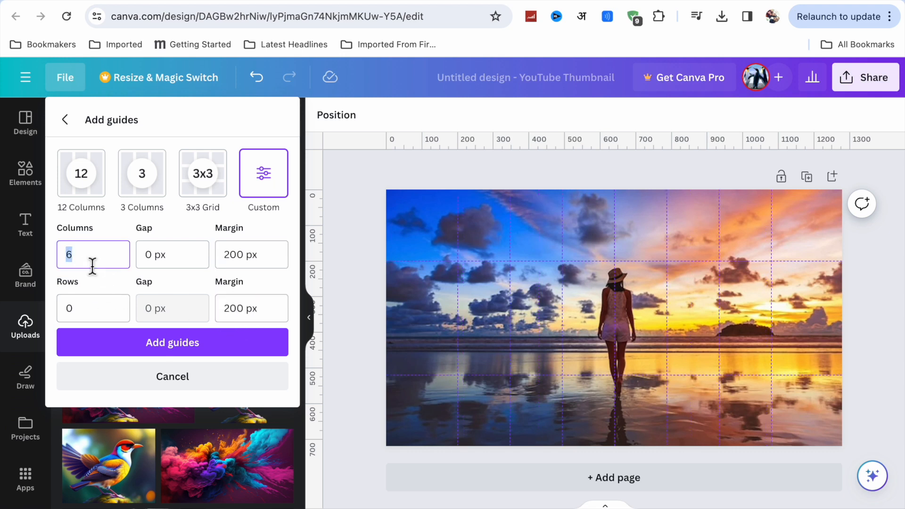
{"action": "left_click", "coordinate": [153, 349]}
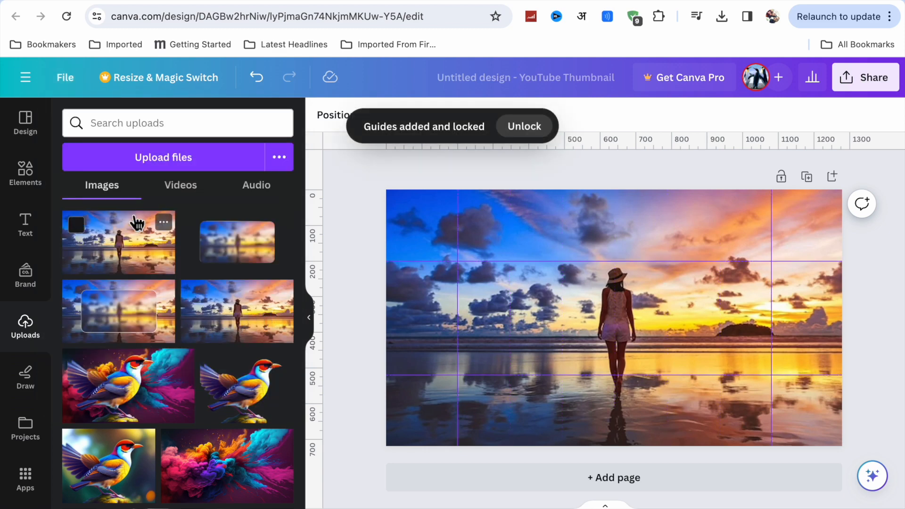
Replace the guides with a custom set whose row margin is 120 px
{"action": "left_click", "coordinate": [67, 84]}
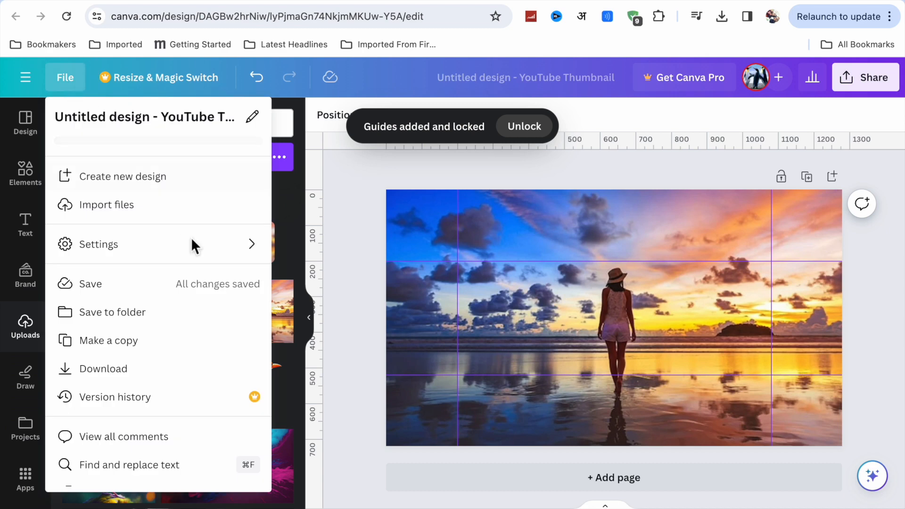
{"action": "left_click", "coordinate": [158, 261]}
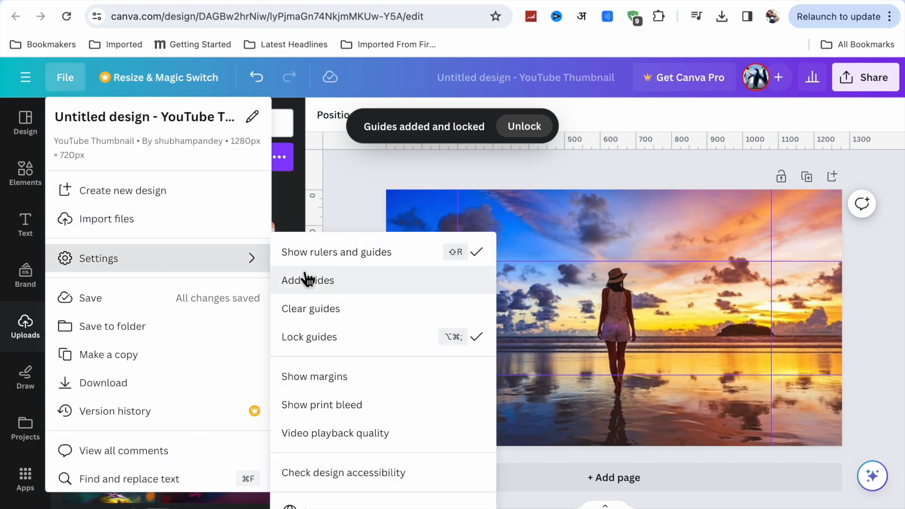
{"action": "left_click", "coordinate": [323, 288]}
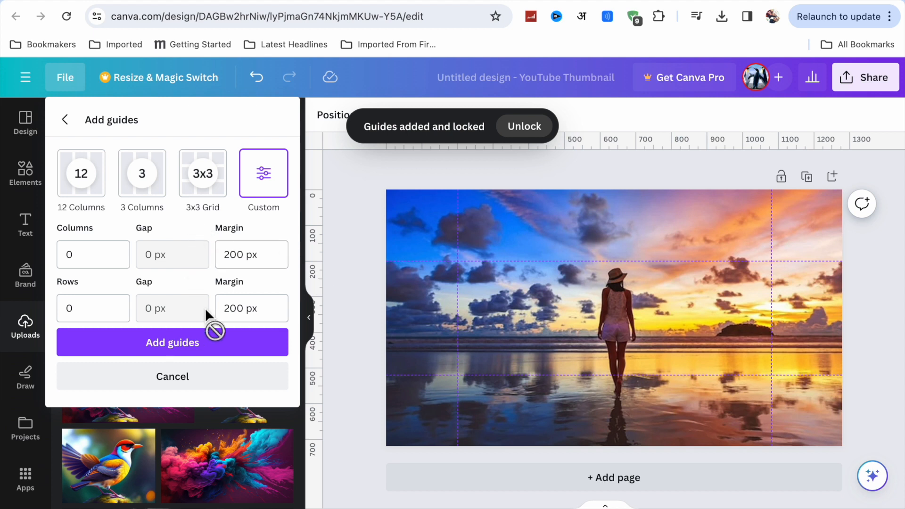
{"action": "left_click", "coordinate": [247, 314]}
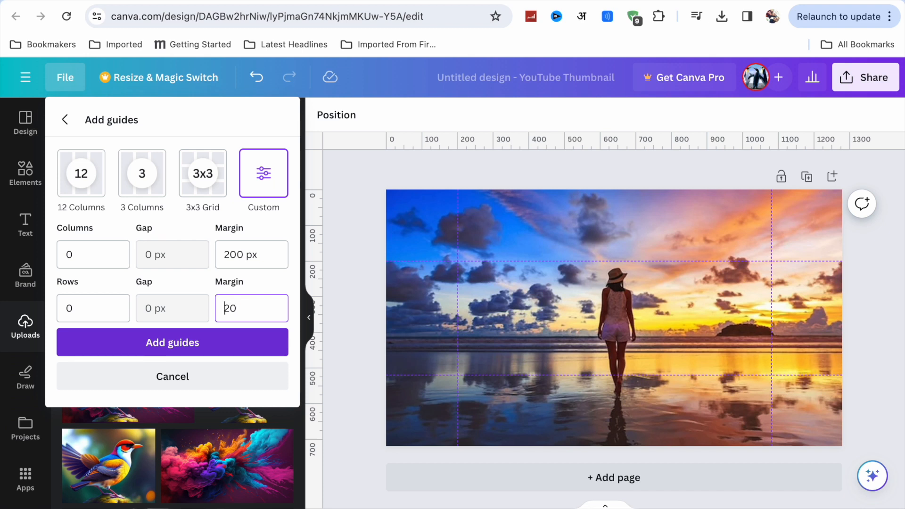
{"action": "left_click", "coordinate": [248, 352]}
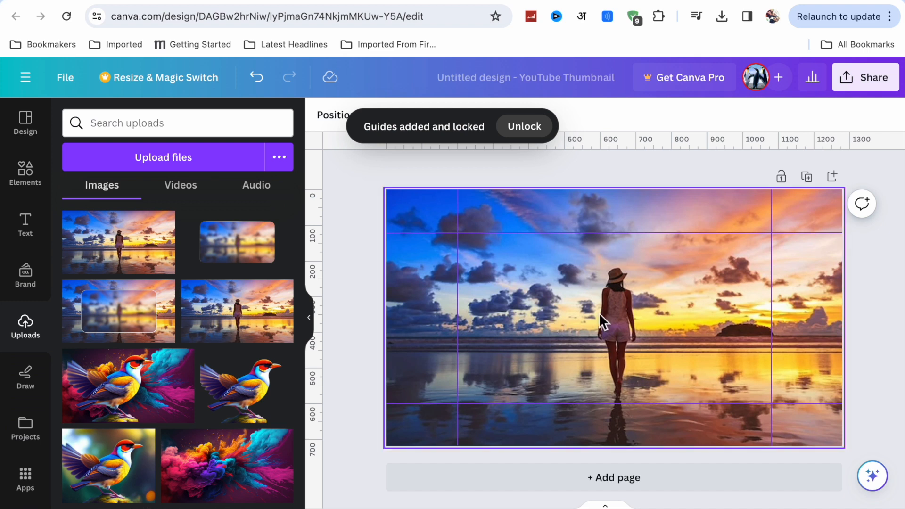
Add the uploaded beach photo again on top of the background and set its corner rounding to 60
{"action": "left_click", "coordinate": [569, 284]}
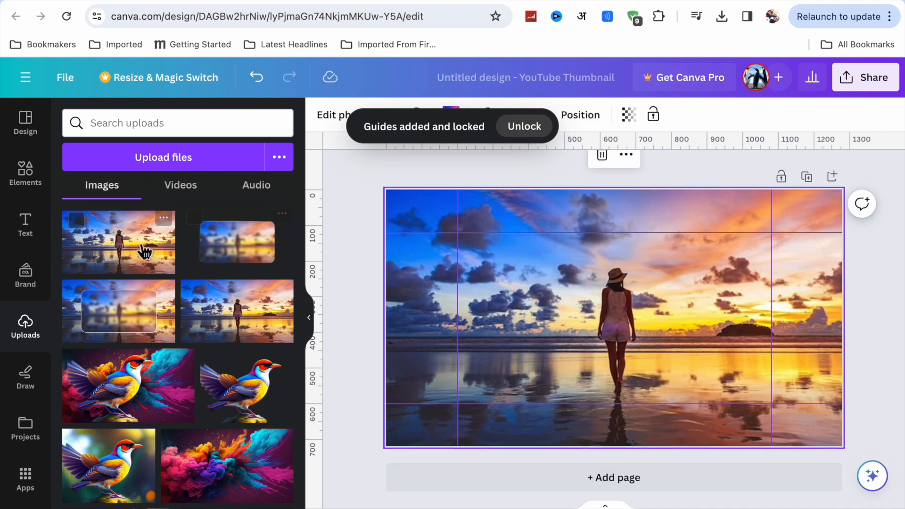
{"action": "left_click", "coordinate": [120, 247]}
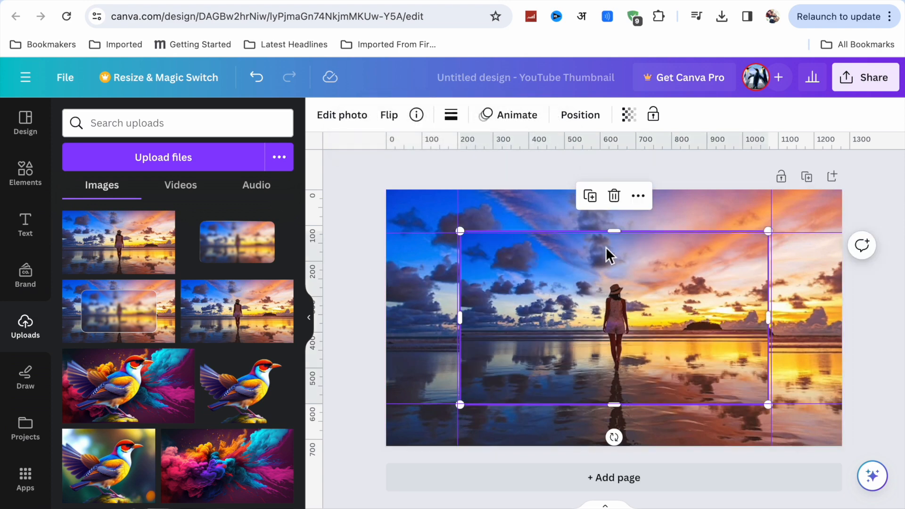
{"action": "left_click", "coordinate": [451, 115]}
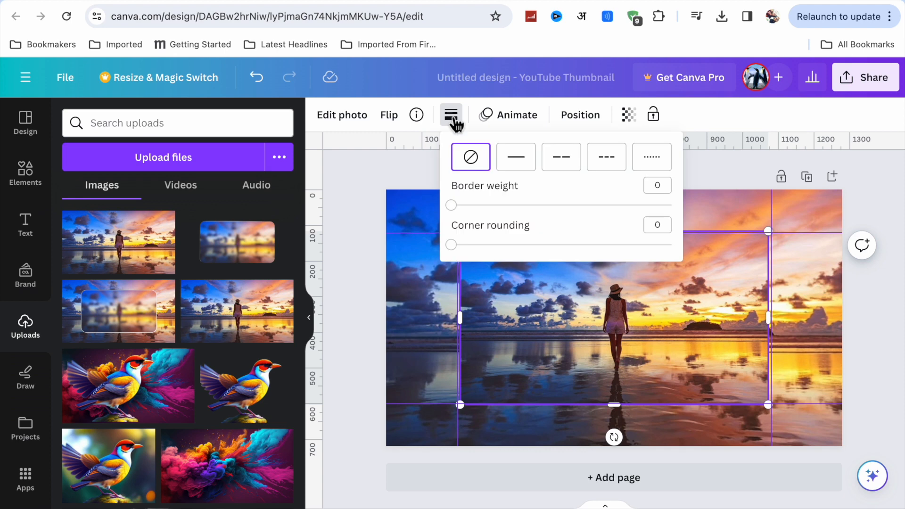
{"action": "left_click_drag", "start_coordinate": [455, 250], "coordinate": [587, 255]}
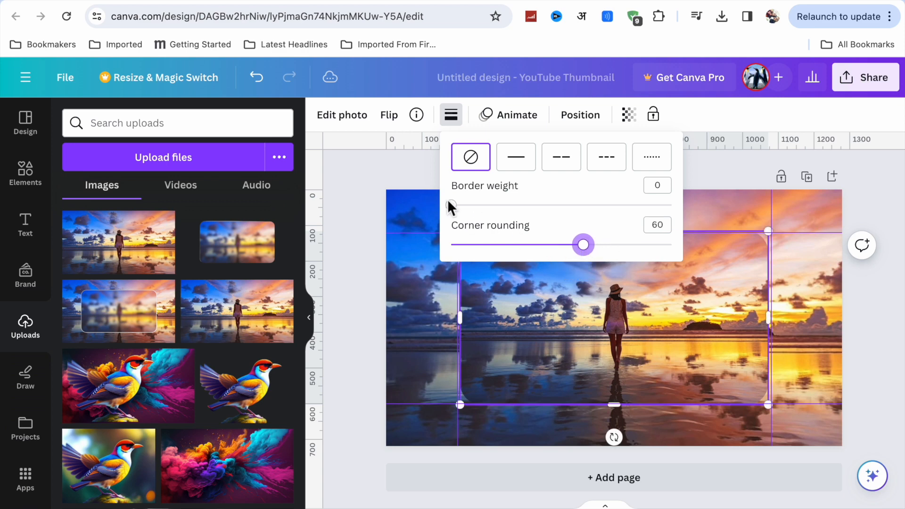
Apply a blur effect to the whole rounded beach photo with an intensity of 60
{"action": "left_click", "coordinate": [338, 120]}
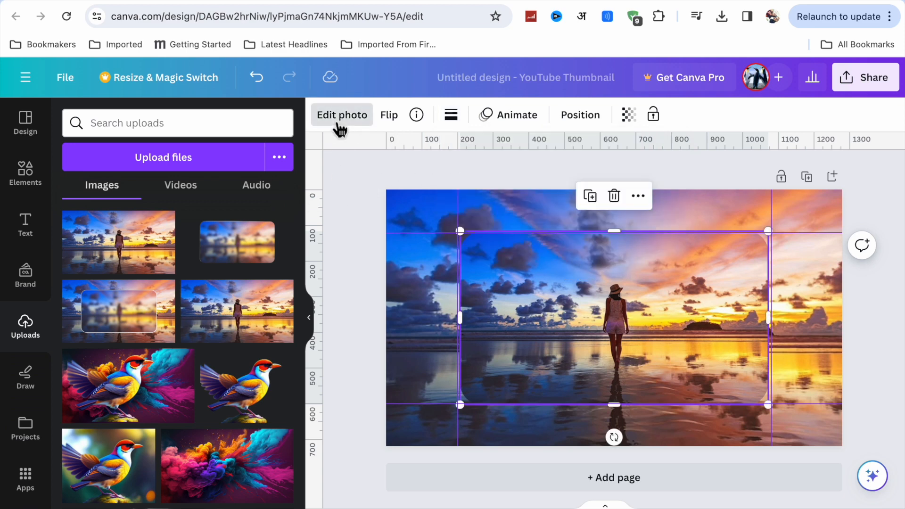
{"action": "scroll", "coordinate": [211, 436], "scroll_direction": "down", "scroll_amount": 5}
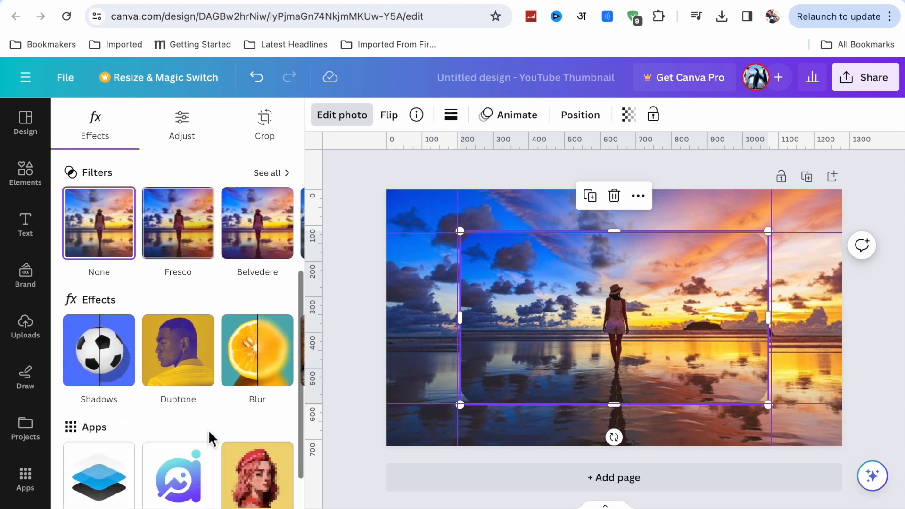
{"action": "left_click", "coordinate": [262, 361]}
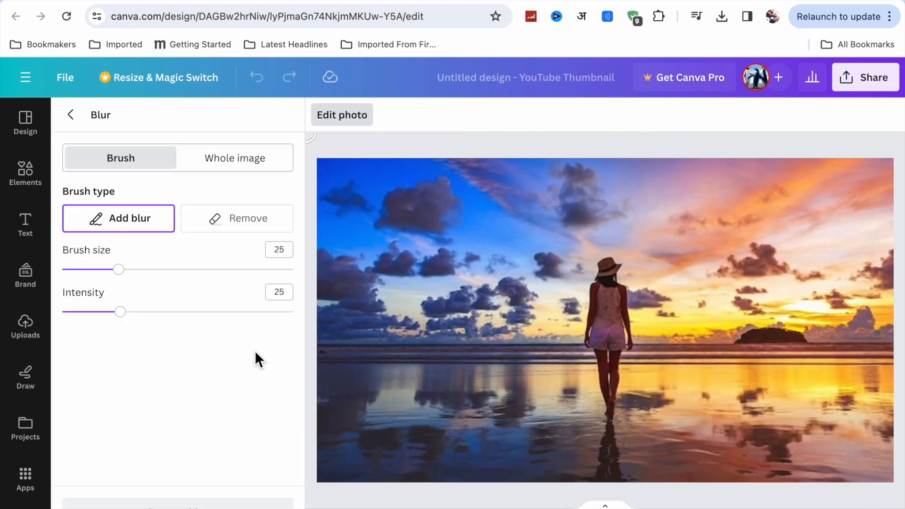
{"action": "left_click", "coordinate": [219, 161]}
{"action": "left_click_drag", "start_coordinate": [74, 234], "coordinate": [204, 220]}
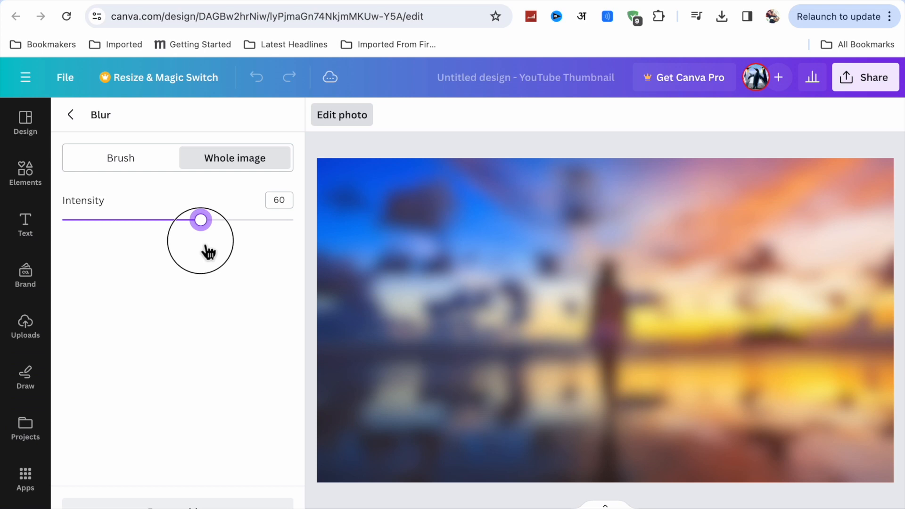
{"action": "left_click", "coordinate": [84, 122]}
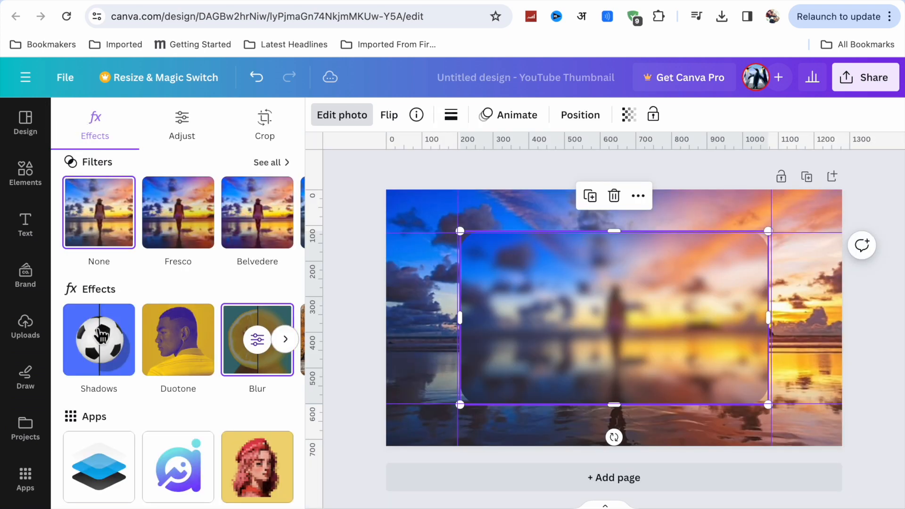
Add a solid border with a weight of 5 to the blurred photo
{"action": "scroll", "coordinate": [113, 443], "scroll_direction": "up", "scroll_amount": 2}
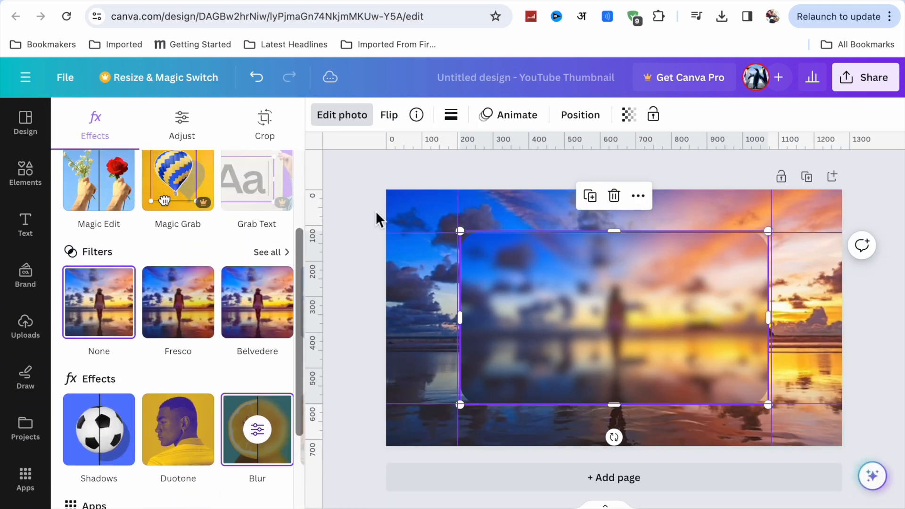
{"action": "left_click", "coordinate": [451, 115]}
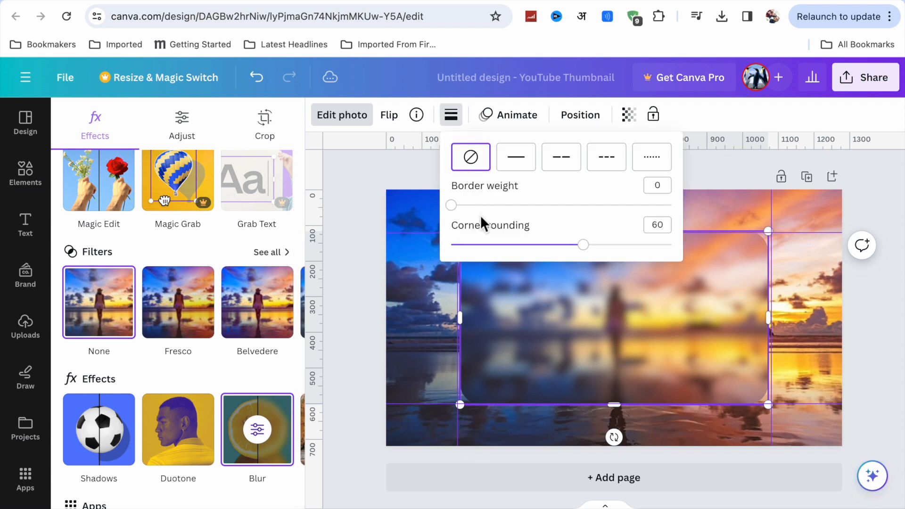
{"action": "left_click_drag", "start_coordinate": [453, 208], "coordinate": [470, 213]}
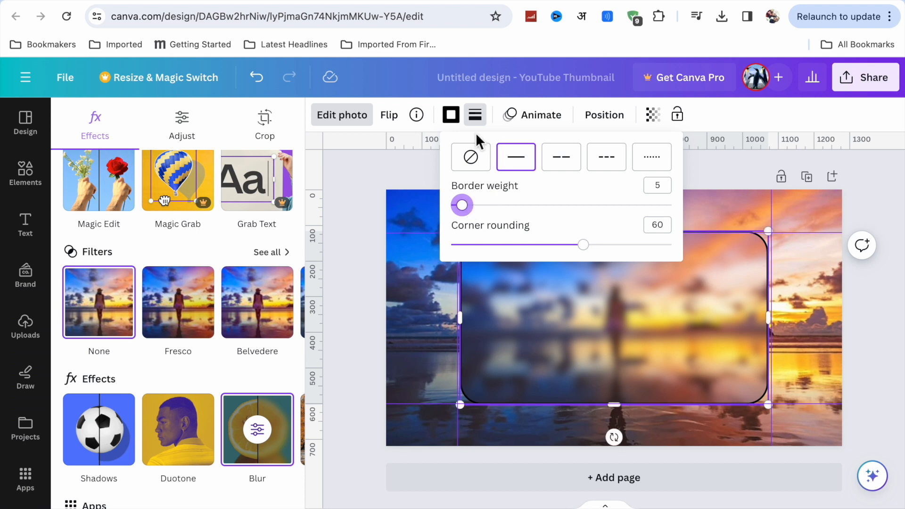
Color the photo's border with the grey-to-white gradient (#a6a6a6, #ffffff) in the circular style at 0% 0%
{"action": "left_click", "coordinate": [452, 121]}
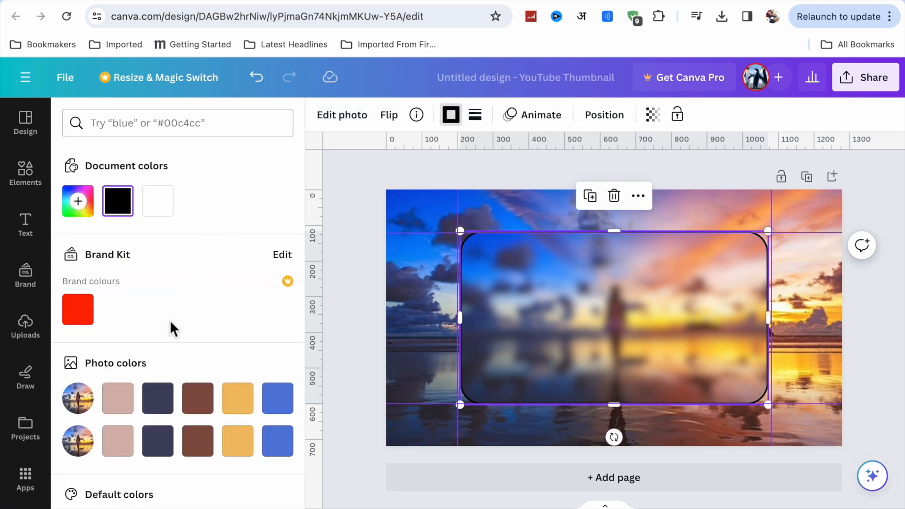
{"action": "scroll", "coordinate": [170, 321], "scroll_direction": "down", "scroll_amount": 7}
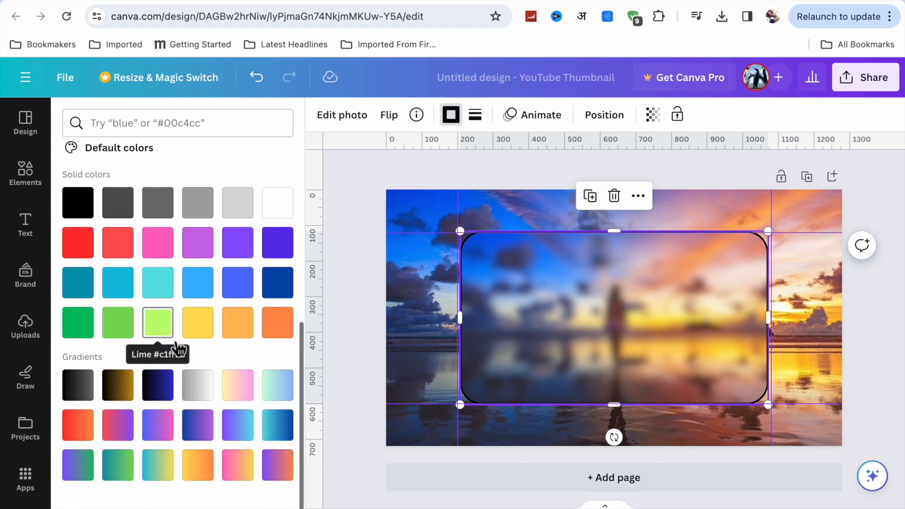
{"action": "left_click", "coordinate": [200, 388]}
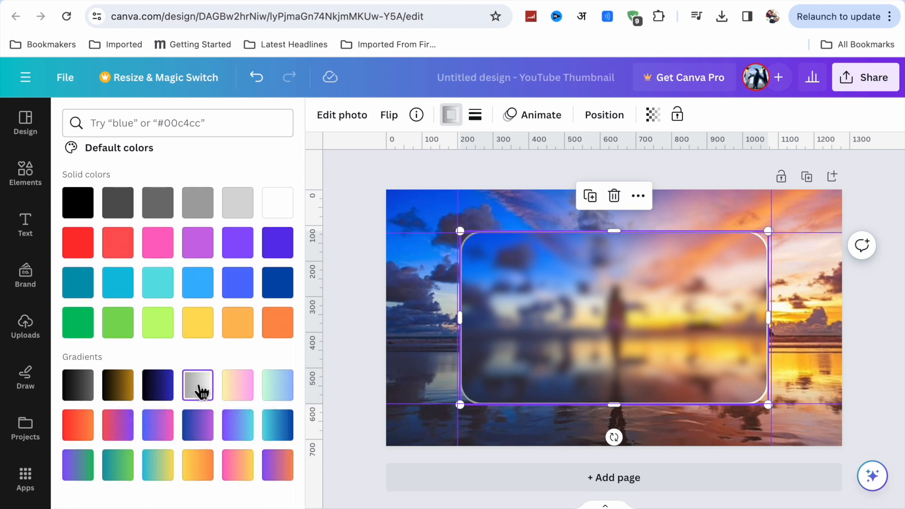
{"action": "scroll", "coordinate": [174, 266], "scroll_direction": "up", "scroll_amount": 5}
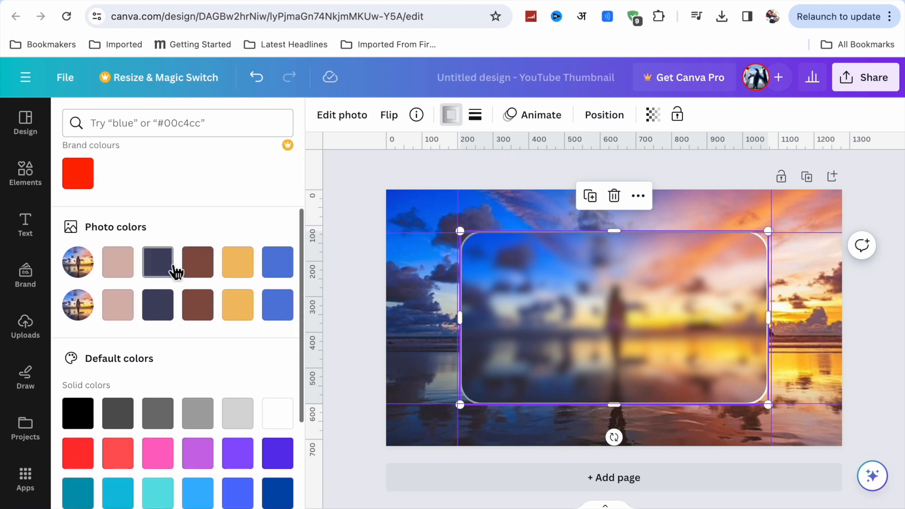
{"action": "scroll", "coordinate": [174, 271], "scroll_direction": "up", "scroll_amount": 3}
{"action": "left_click", "coordinate": [86, 209]}
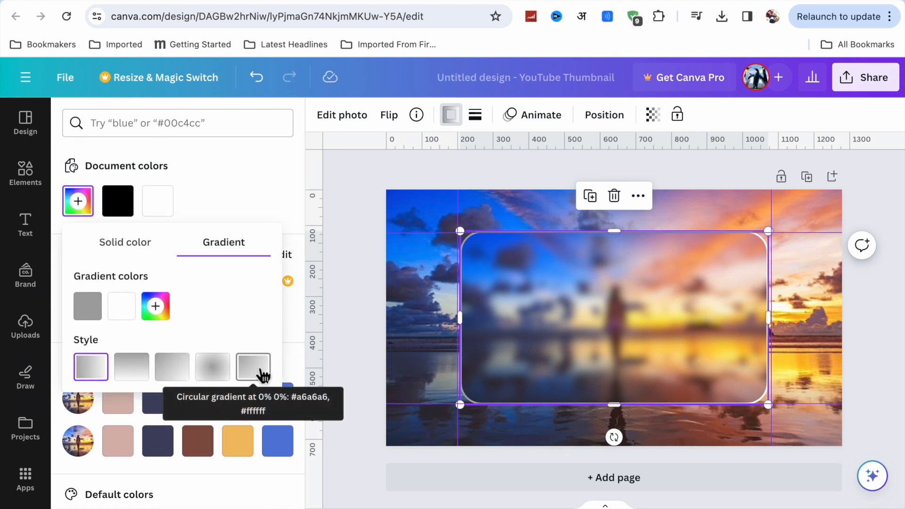
{"action": "left_click", "coordinate": [253, 368]}
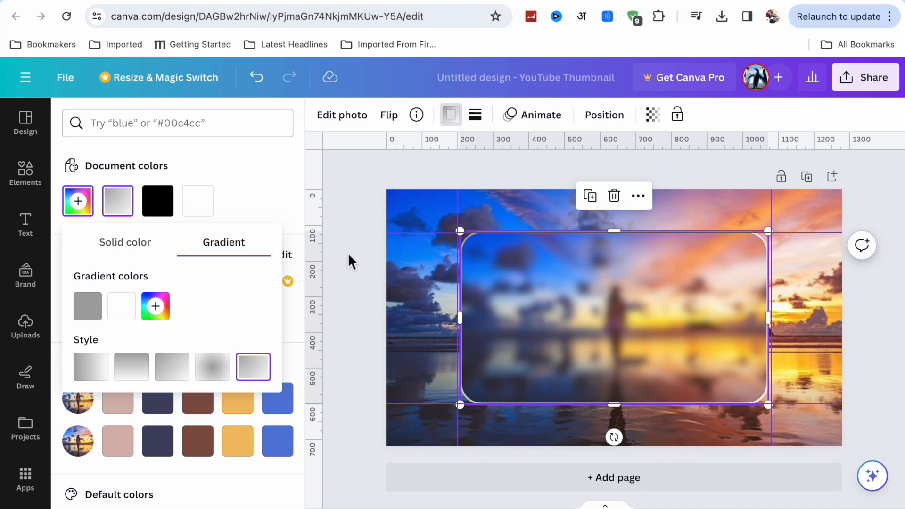
{"action": "key", "text": "Escape"}
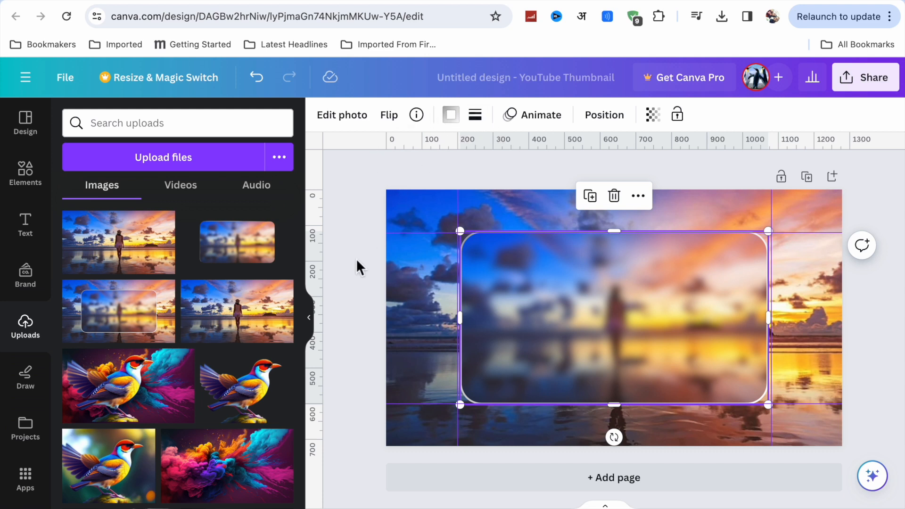
Duplicate the page and download only page 2 as a PNG, saved to the Desktop as Untitled design (9)
{"action": "left_click", "coordinate": [591, 200]}
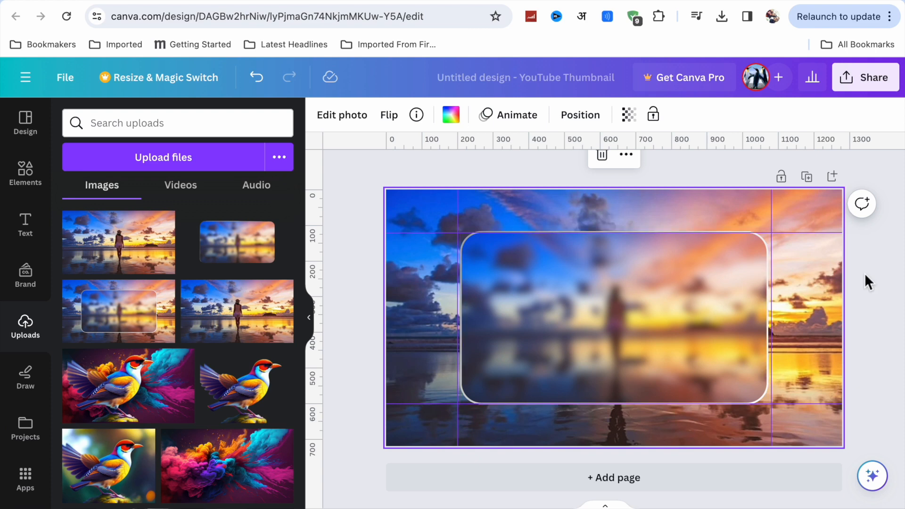
{"action": "left_click", "coordinate": [806, 177]}
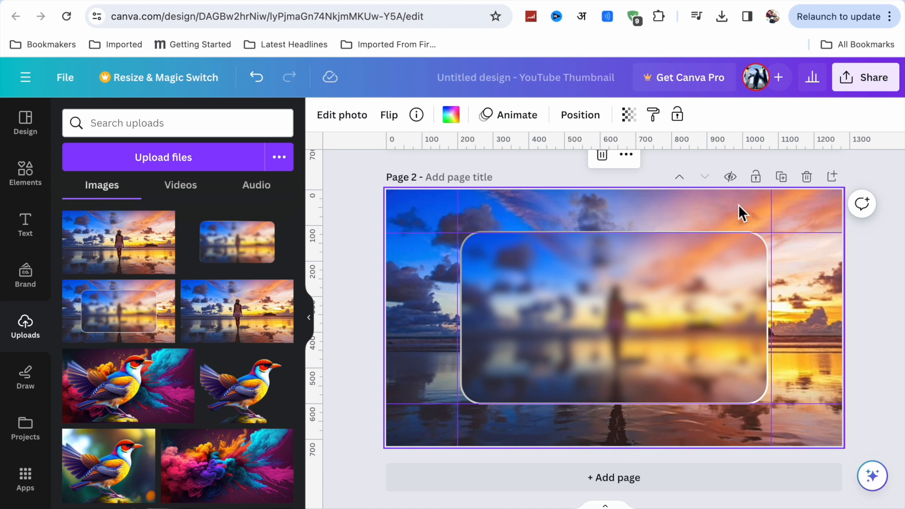
{"action": "left_click", "coordinate": [862, 92]}
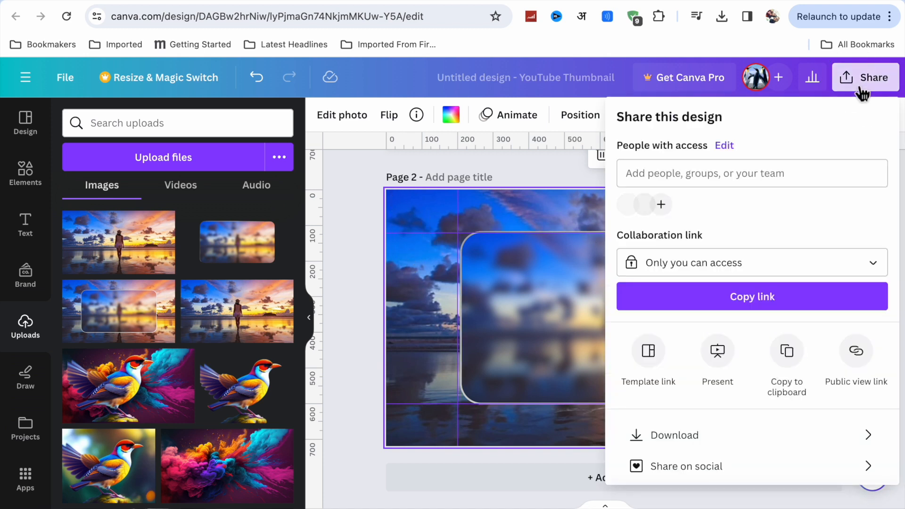
{"action": "left_click", "coordinate": [677, 438]}
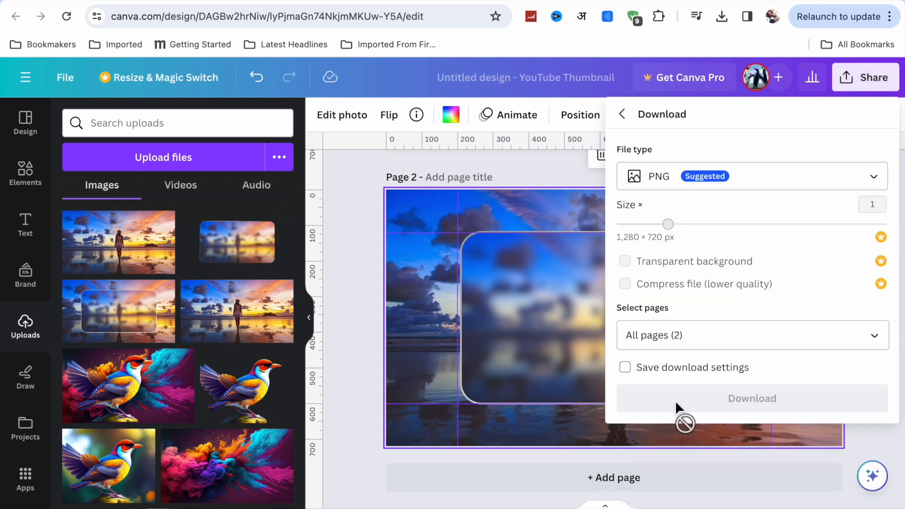
{"action": "left_click", "coordinate": [655, 339]}
{"action": "left_click", "coordinate": [855, 207]}
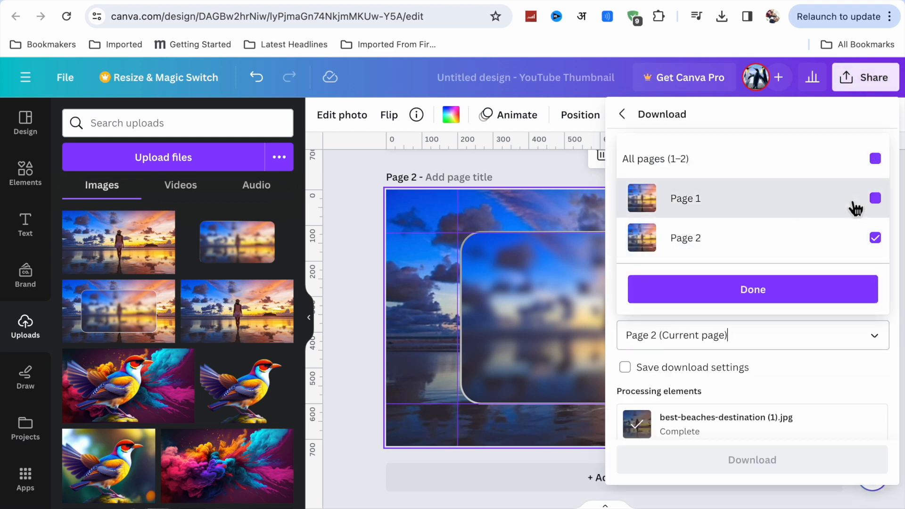
{"action": "left_click", "coordinate": [751, 289]}
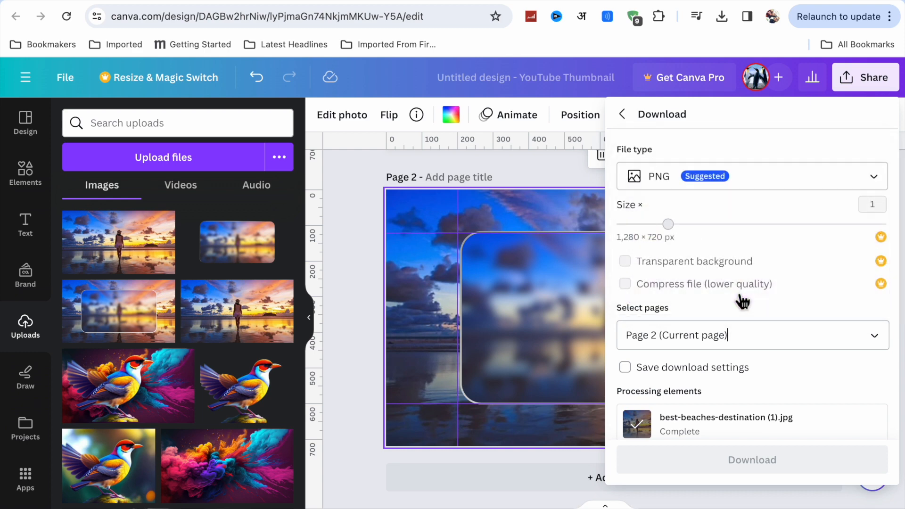
{"action": "left_click", "coordinate": [665, 372]}
{"action": "left_click", "coordinate": [684, 459]}
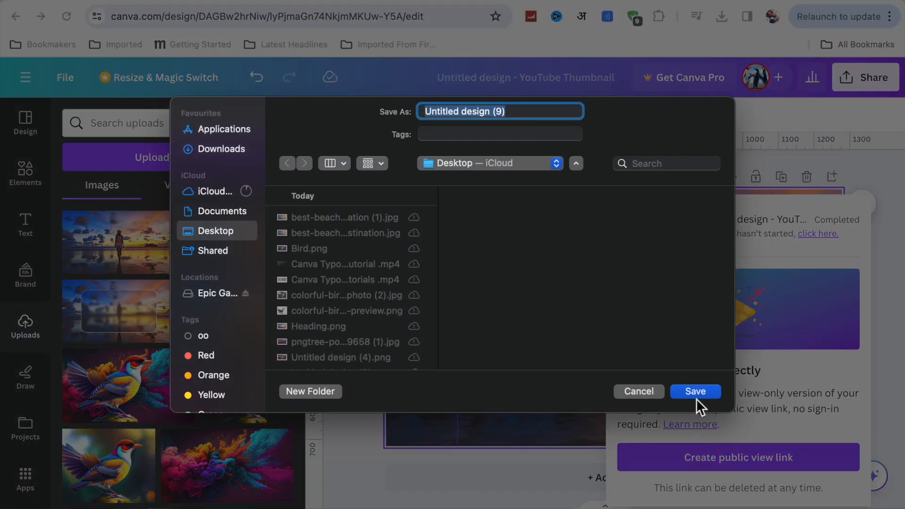
{"action": "left_click", "coordinate": [696, 398]}
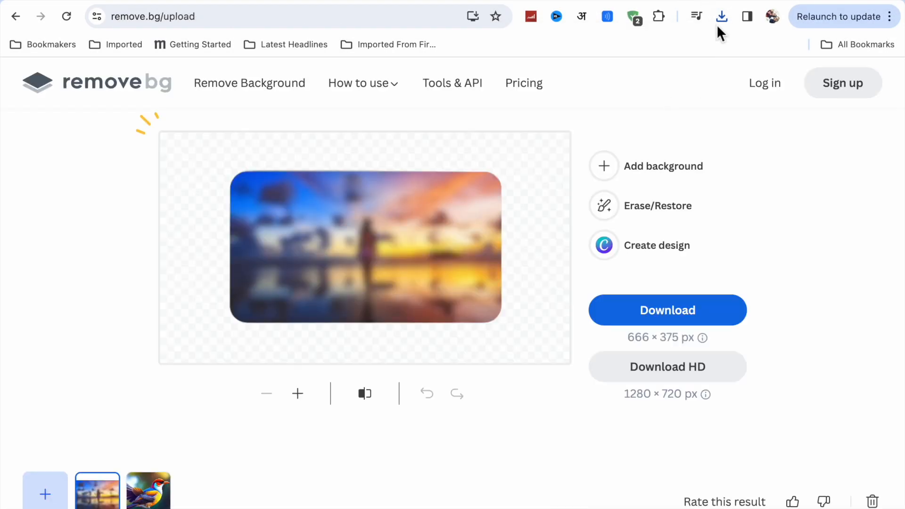
Switch to remove.bg, remove the background from Untitled design (9).png, and save the standard-size result to the Desktop
{"action": "left_click", "coordinate": [721, 17]}
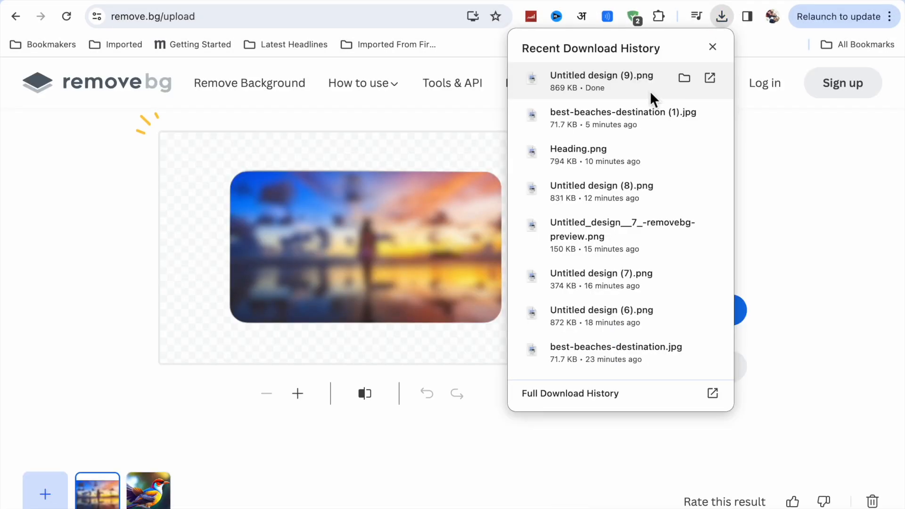
{"action": "left_click_drag", "start_coordinate": [609, 86], "coordinate": [409, 176]}
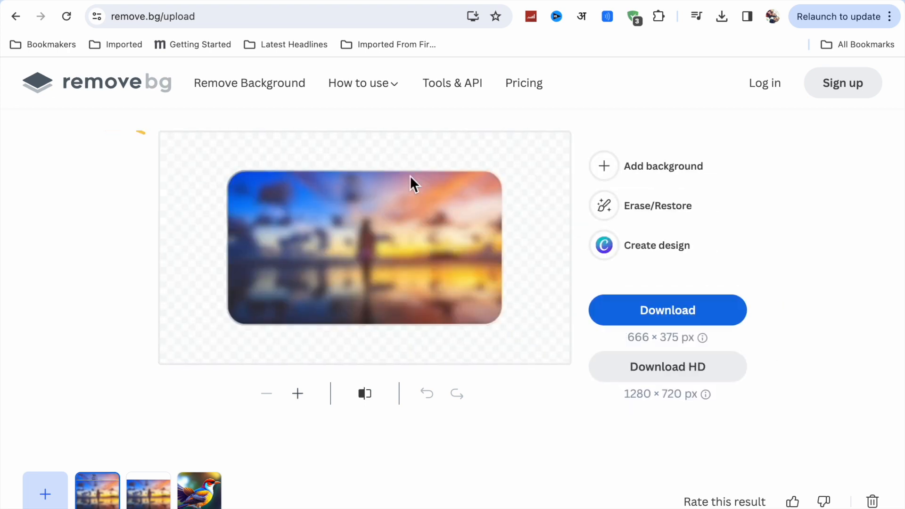
{"action": "left_click", "coordinate": [653, 313]}
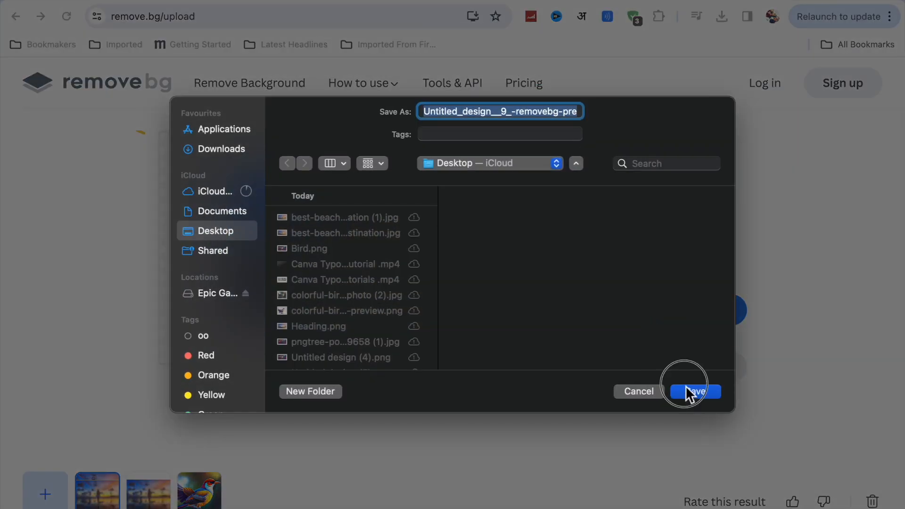
{"action": "left_click", "coordinate": [685, 385]}
{"action": "left_click", "coordinate": [687, 391]}
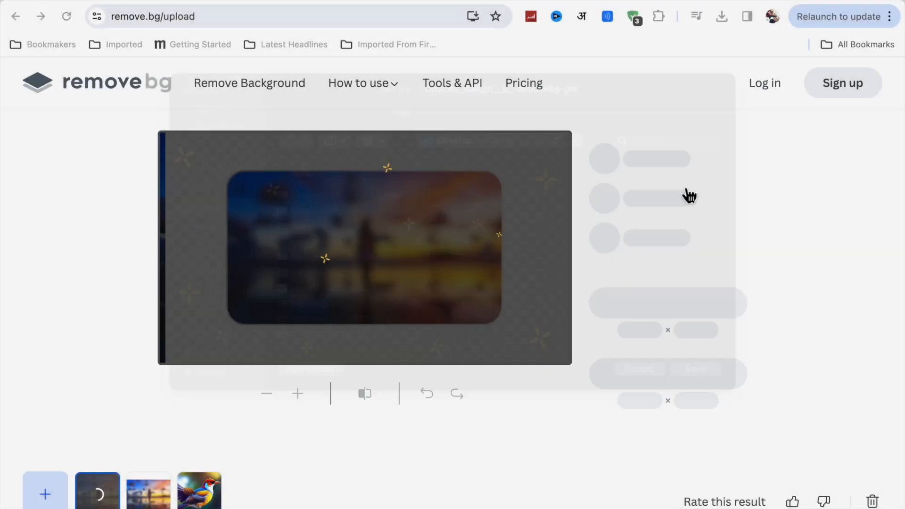
Switch back to Canva and delete the duplicated page 2
{"action": "left_click", "coordinate": [438, 0]}
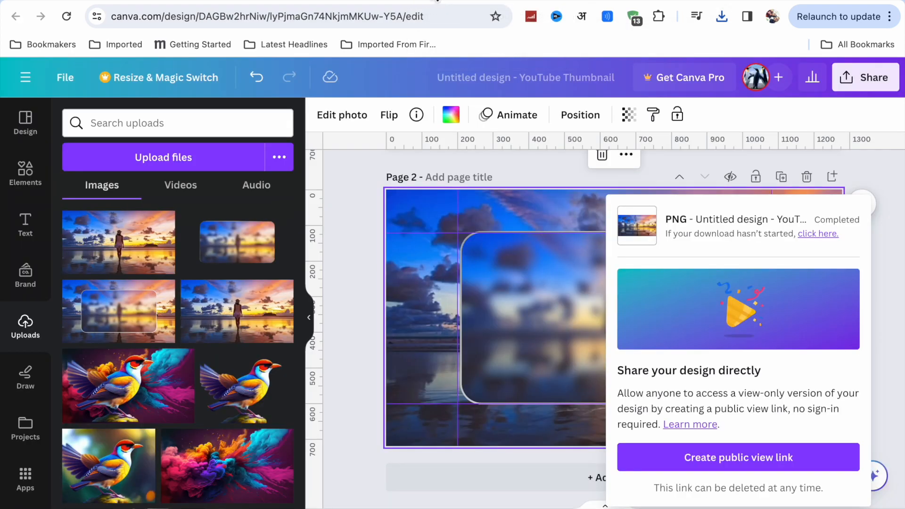
{"action": "left_click", "coordinate": [338, 275]}
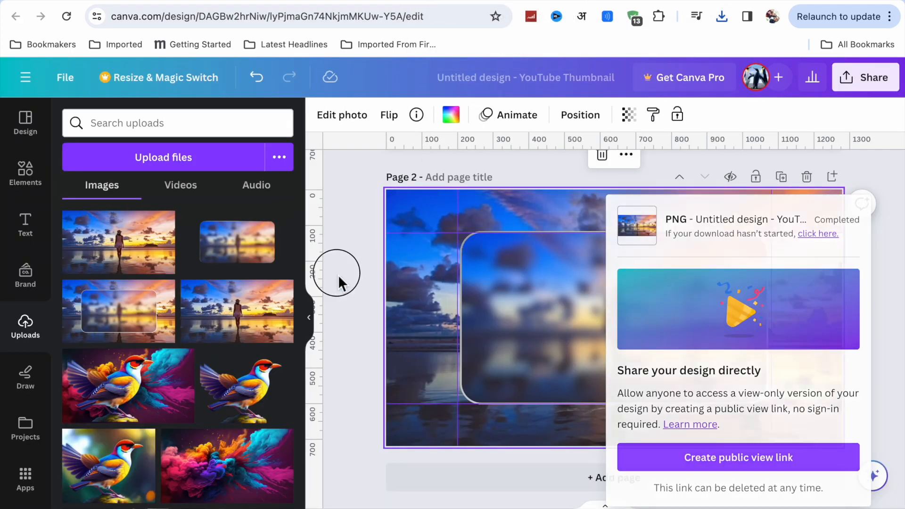
{"action": "scroll", "coordinate": [669, 249], "scroll_direction": "up", "scroll_amount": 1}
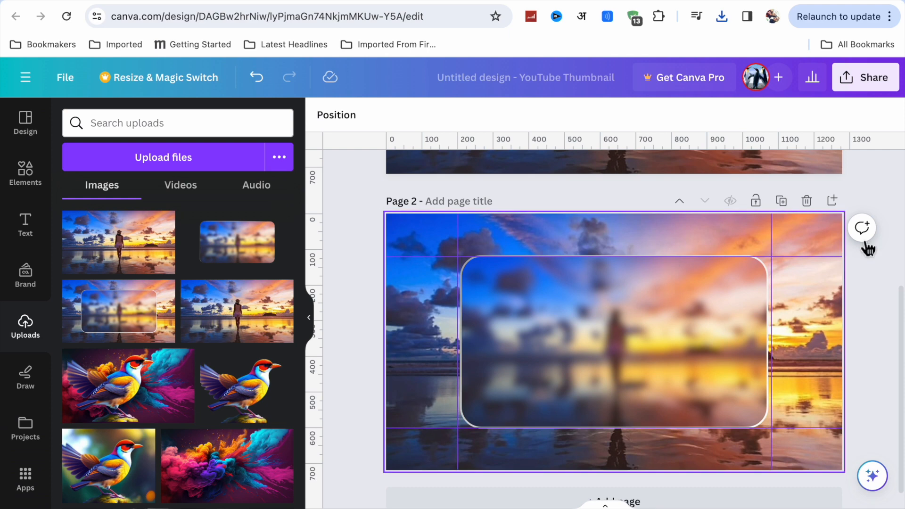
{"action": "left_click", "coordinate": [815, 208]}
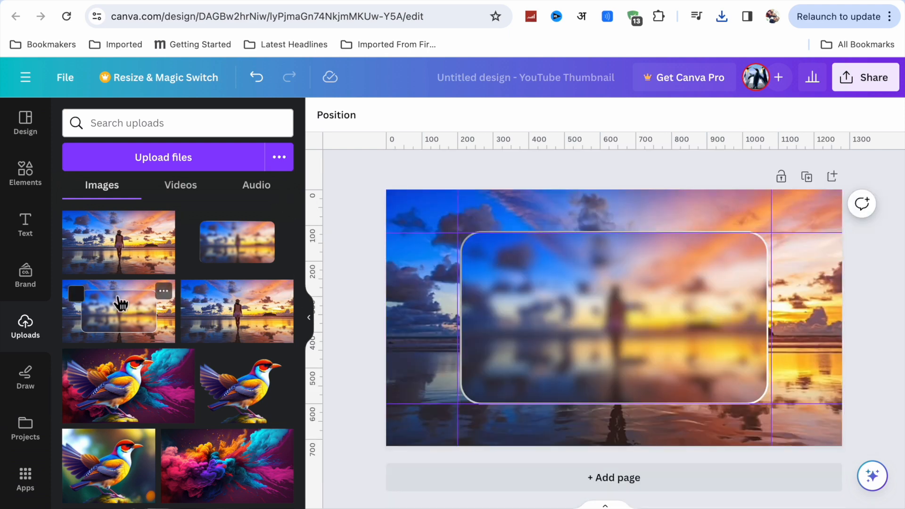
Upload the downloaded background-free blurred card image and place it on the page
{"action": "left_click", "coordinate": [720, 16]}
{"action": "left_click_drag", "start_coordinate": [609, 90], "coordinate": [266, 192]}
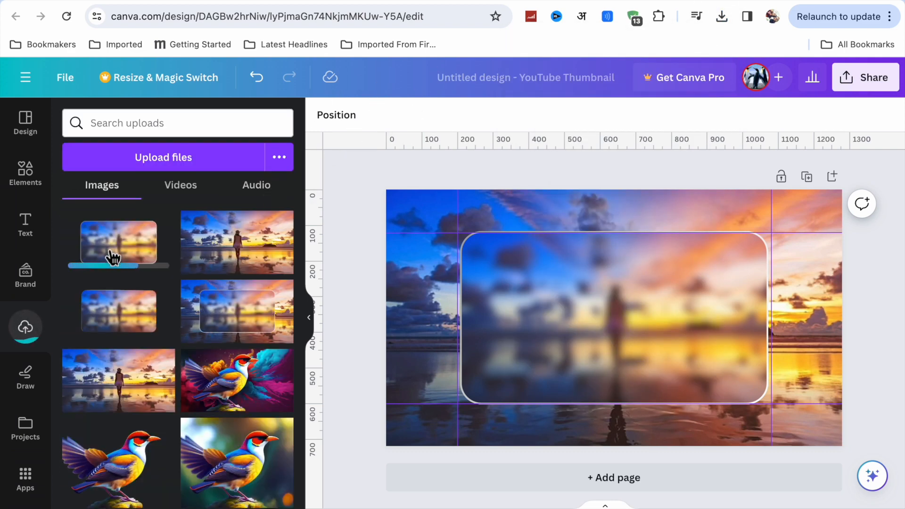
{"action": "left_click", "coordinate": [117, 259]}
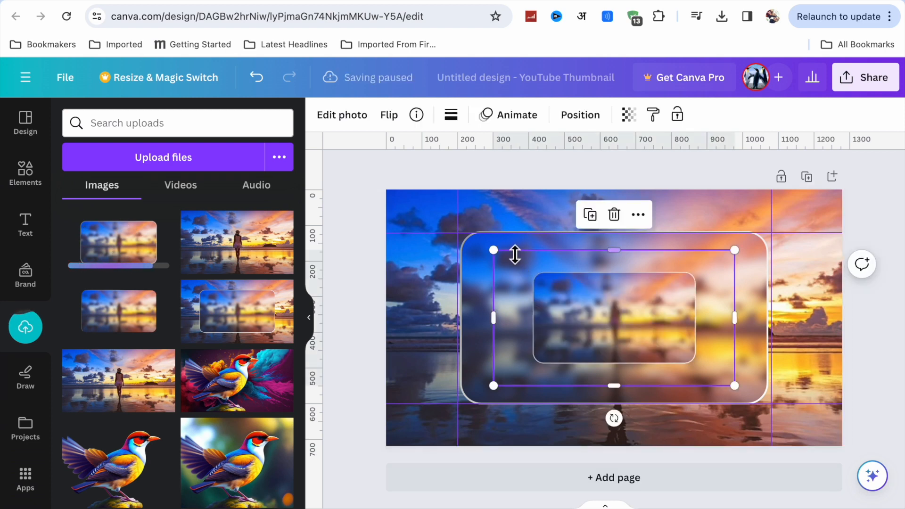
Delete the original bordered blur photo and select the background-free blurred card
{"action": "left_click", "coordinate": [478, 264]}
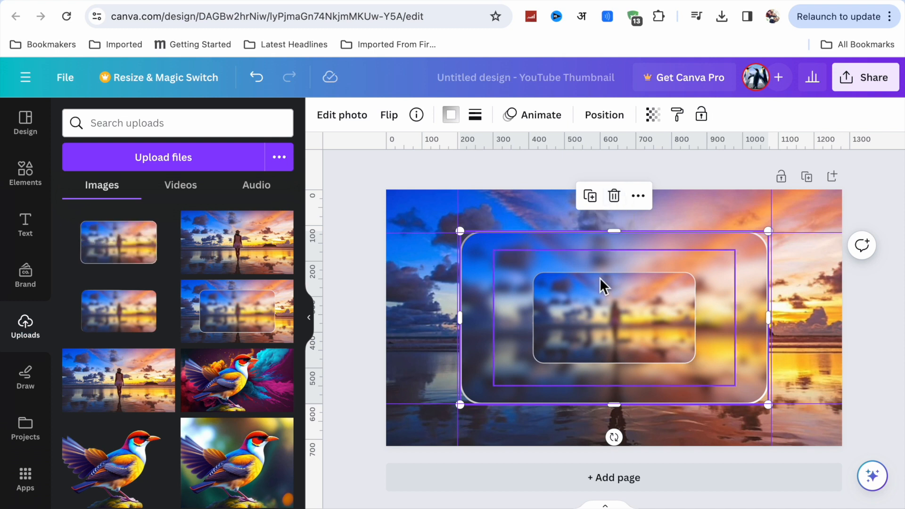
{"action": "left_click", "coordinate": [614, 195]}
{"action": "left_click", "coordinate": [578, 312]}
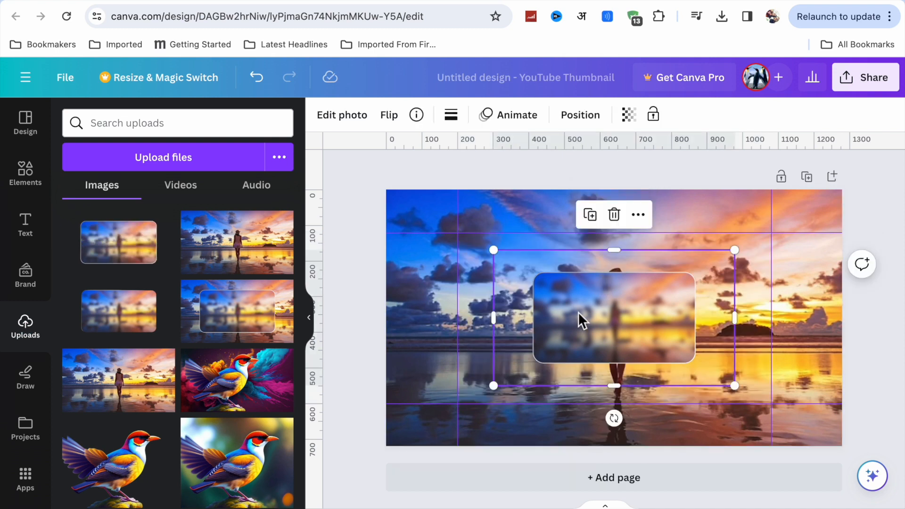
Enlarge the background-free blurred card so its frame nearly fills the page, covering the central area between the guides
{"action": "left_click_drag", "start_coordinate": [493, 250], "coordinate": [395, 229]}
{"action": "left_click_drag", "start_coordinate": [734, 386], "coordinate": [834, 440]}
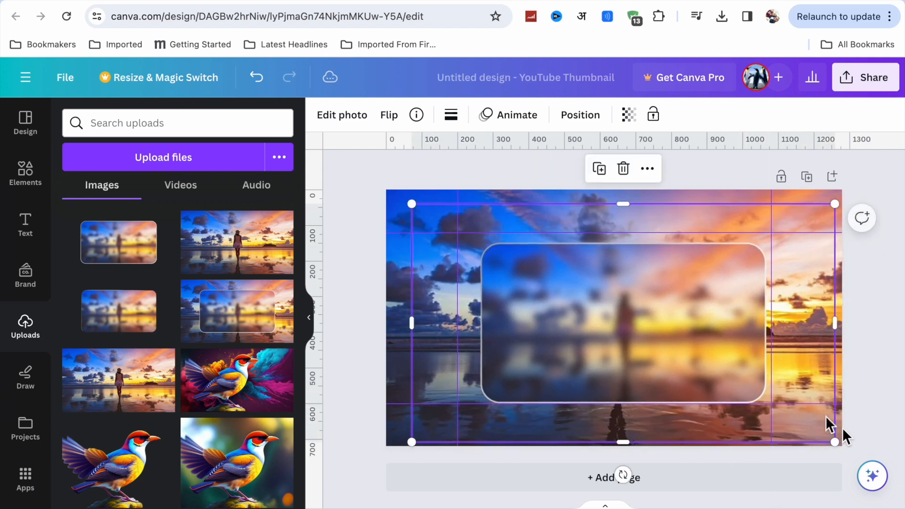
{"action": "left_click_drag", "start_coordinate": [624, 207], "coordinate": [615, 194]}
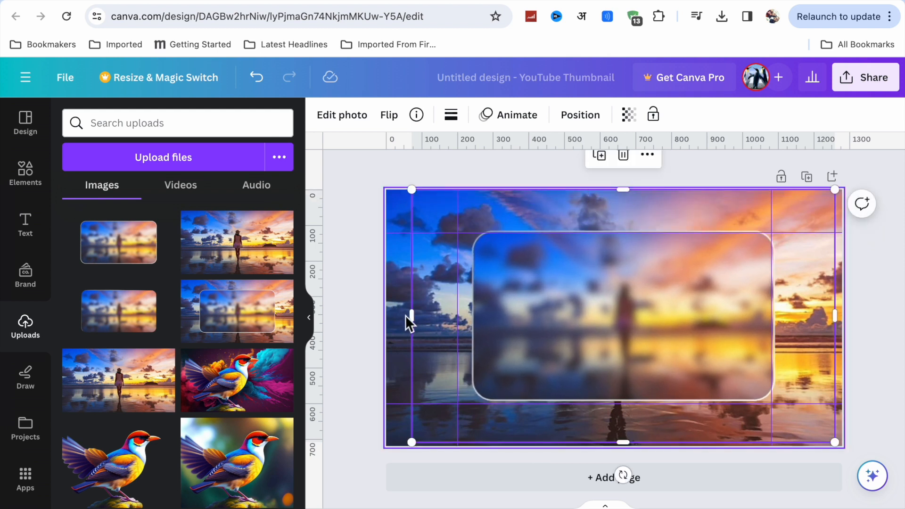
{"action": "left_click_drag", "start_coordinate": [414, 317], "coordinate": [387, 315]}
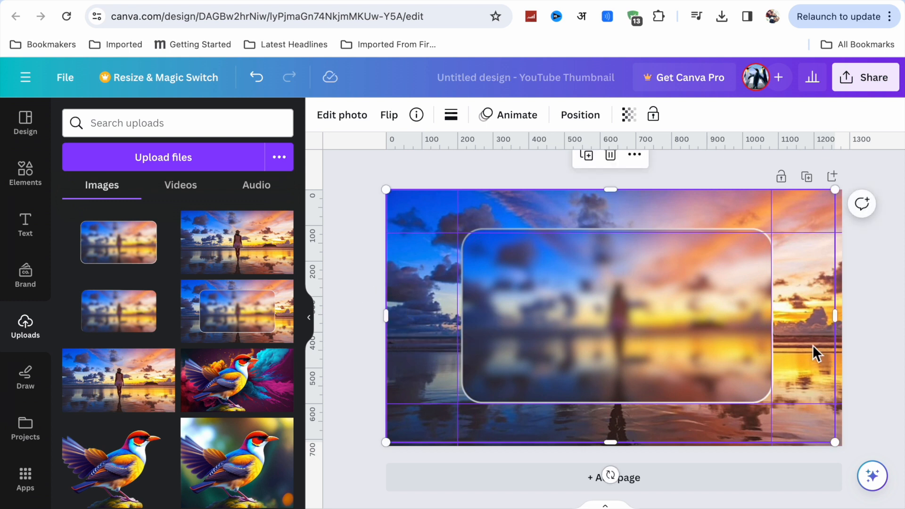
Apply a Drop shadow to the blurred card and set the shadow size to 0
{"action": "left_click", "coordinate": [351, 128]}
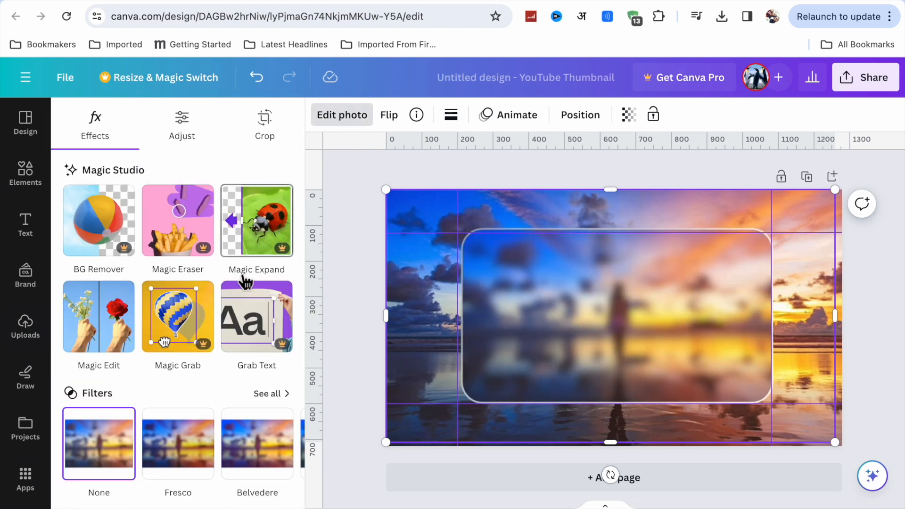
{"action": "scroll", "coordinate": [196, 398], "scroll_direction": "down", "scroll_amount": 6}
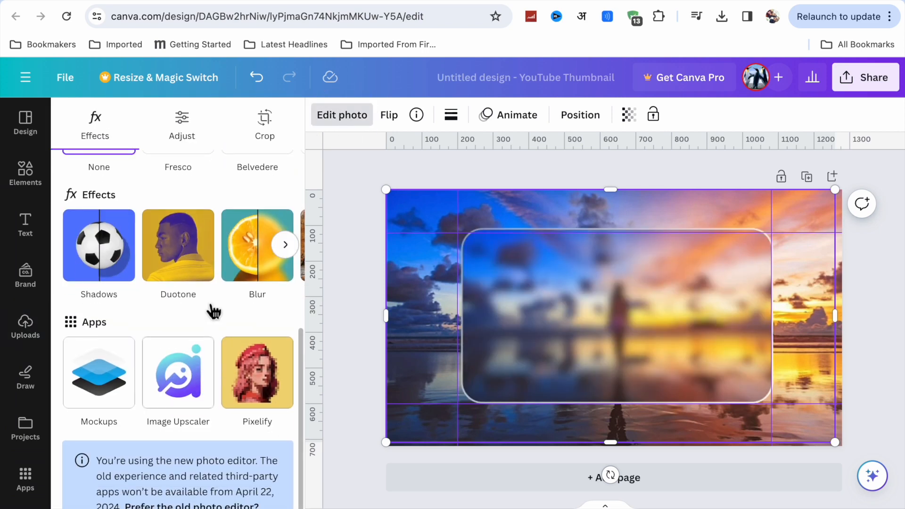
{"action": "left_click", "coordinate": [116, 252]}
{"action": "left_click", "coordinate": [187, 307]}
{"action": "mouse_move", "coordinate": [74, 380]}
{"action": "left_mouse_down"}
{"action": "mouse_move", "coordinate": [87, 383]}
{"action": "mouse_move", "coordinate": [69, 386]}
{"action": "left_mouse_up"}
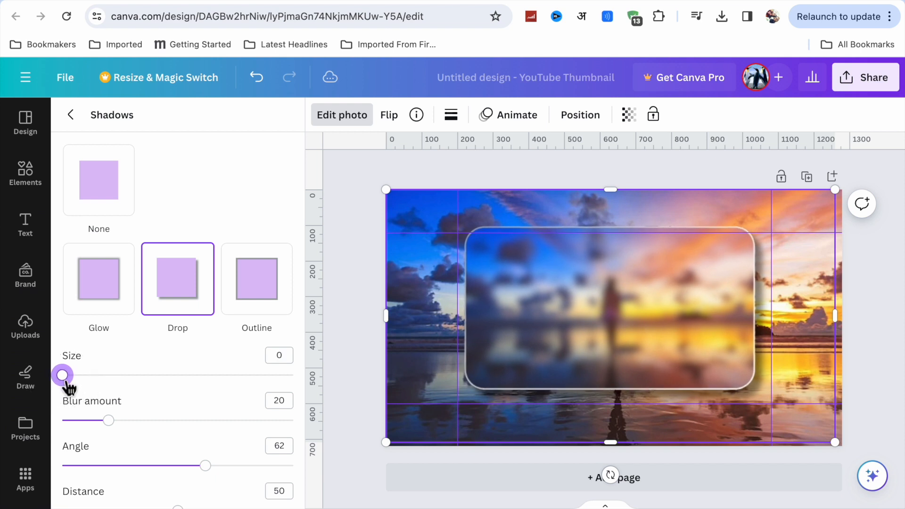
Set the card's drop shadow blur amount to 23 and its distance to 20, and close the photo editor
{"action": "mouse_move", "coordinate": [109, 429]}
{"action": "left_mouse_down"}
{"action": "mouse_move", "coordinate": [88, 427]}
{"action": "mouse_move", "coordinate": [189, 433]}
{"action": "mouse_move", "coordinate": [125, 437]}
{"action": "mouse_move", "coordinate": [117, 421]}
{"action": "left_mouse_up"}
{"action": "left_click_drag", "start_coordinate": [178, 507], "coordinate": [108, 506]}
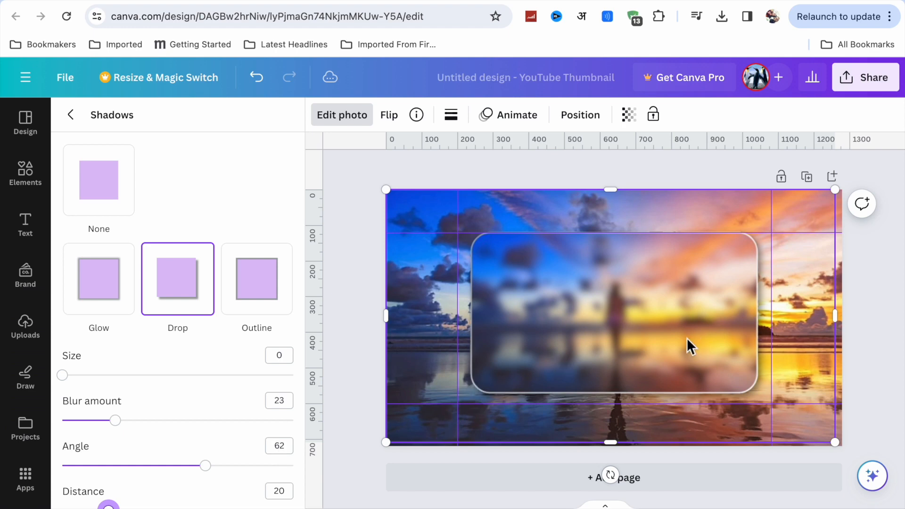
{"action": "left_click", "coordinate": [637, 360]}
{"action": "left_click", "coordinate": [624, 417]}
{"action": "mouse_move", "coordinate": [624, 416]}
{"action": "left_mouse_down"}
{"action": "mouse_move", "coordinate": [614, 396]}
{"action": "mouse_move", "coordinate": [627, 406]}
{"action": "left_mouse_up"}
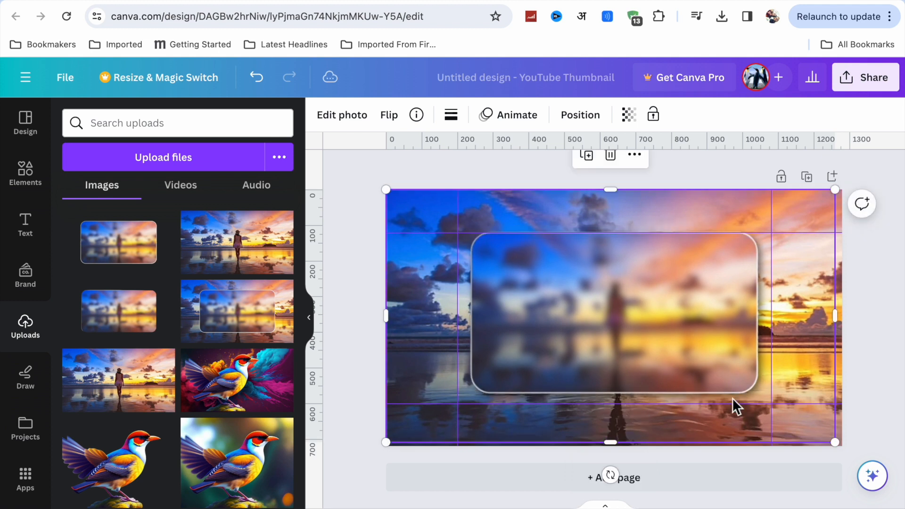